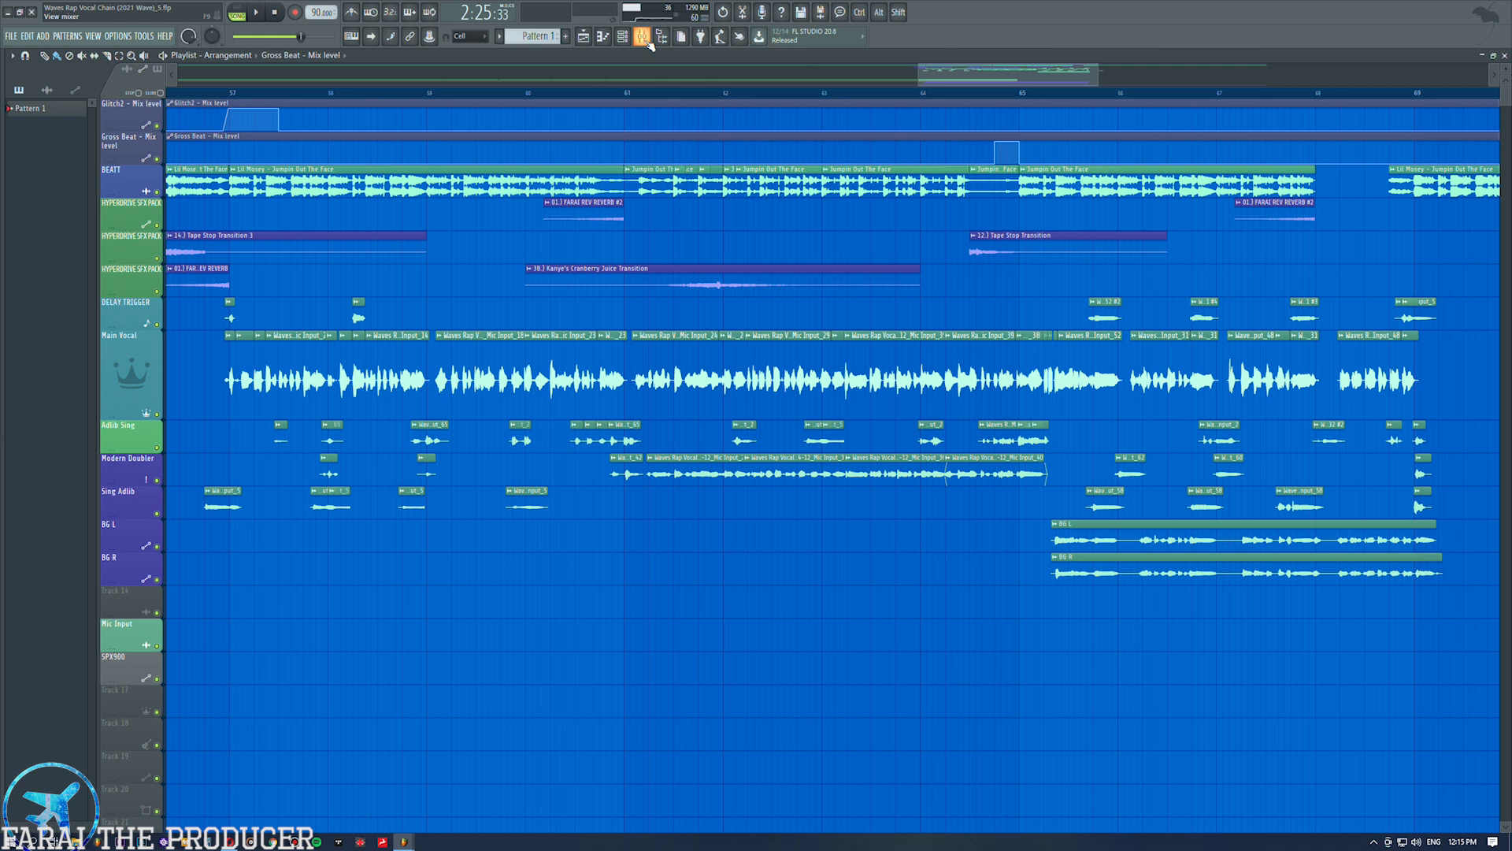
Add the Analog Obsession TRANSATURE plugin to slot 5 of the Main Vocals mixer track and reposition its window.
left_click(649, 43)
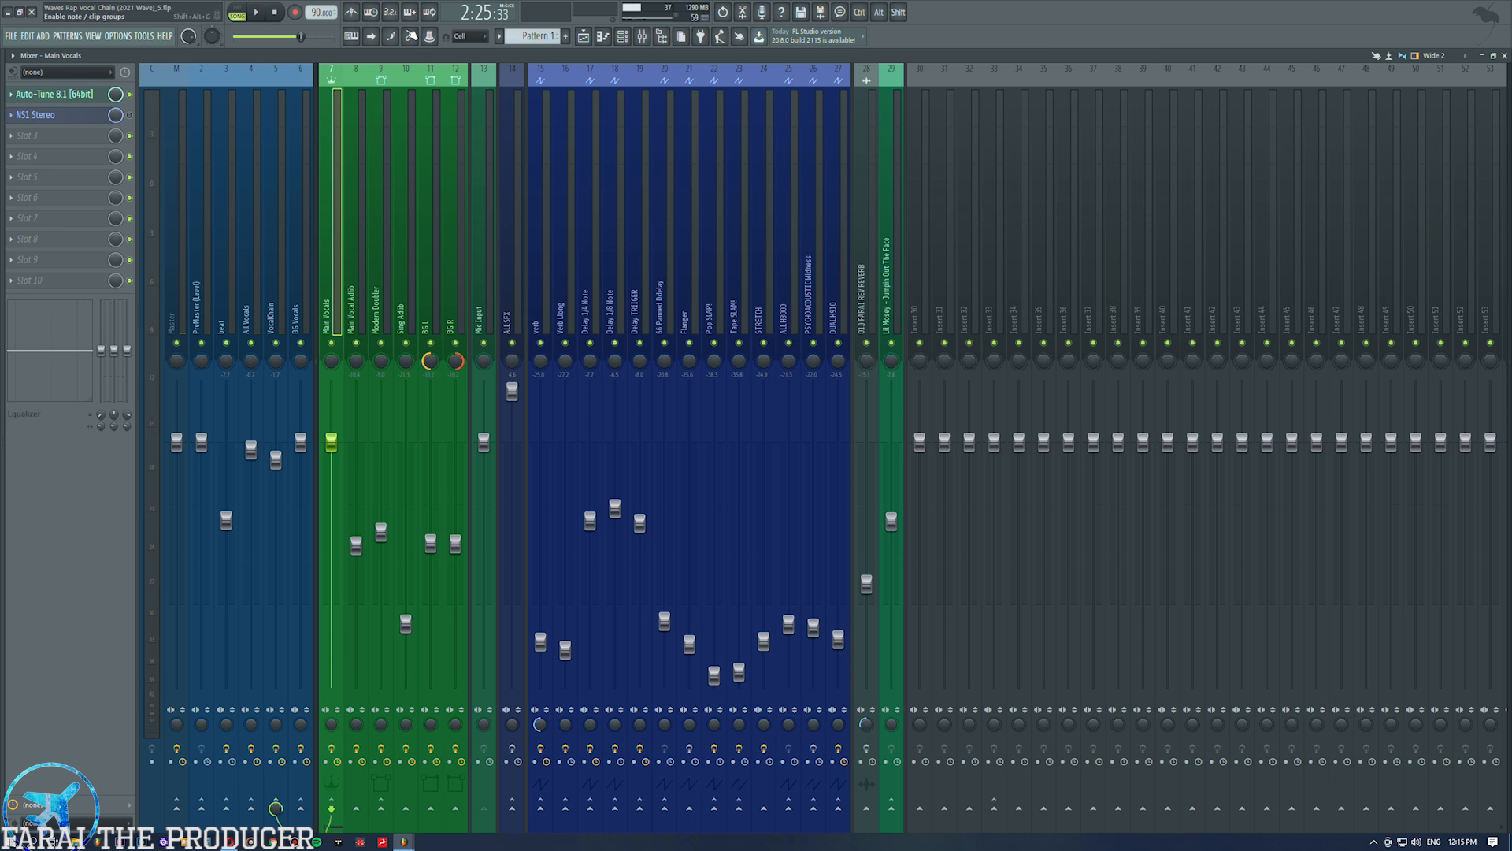
left_click(60, 187)
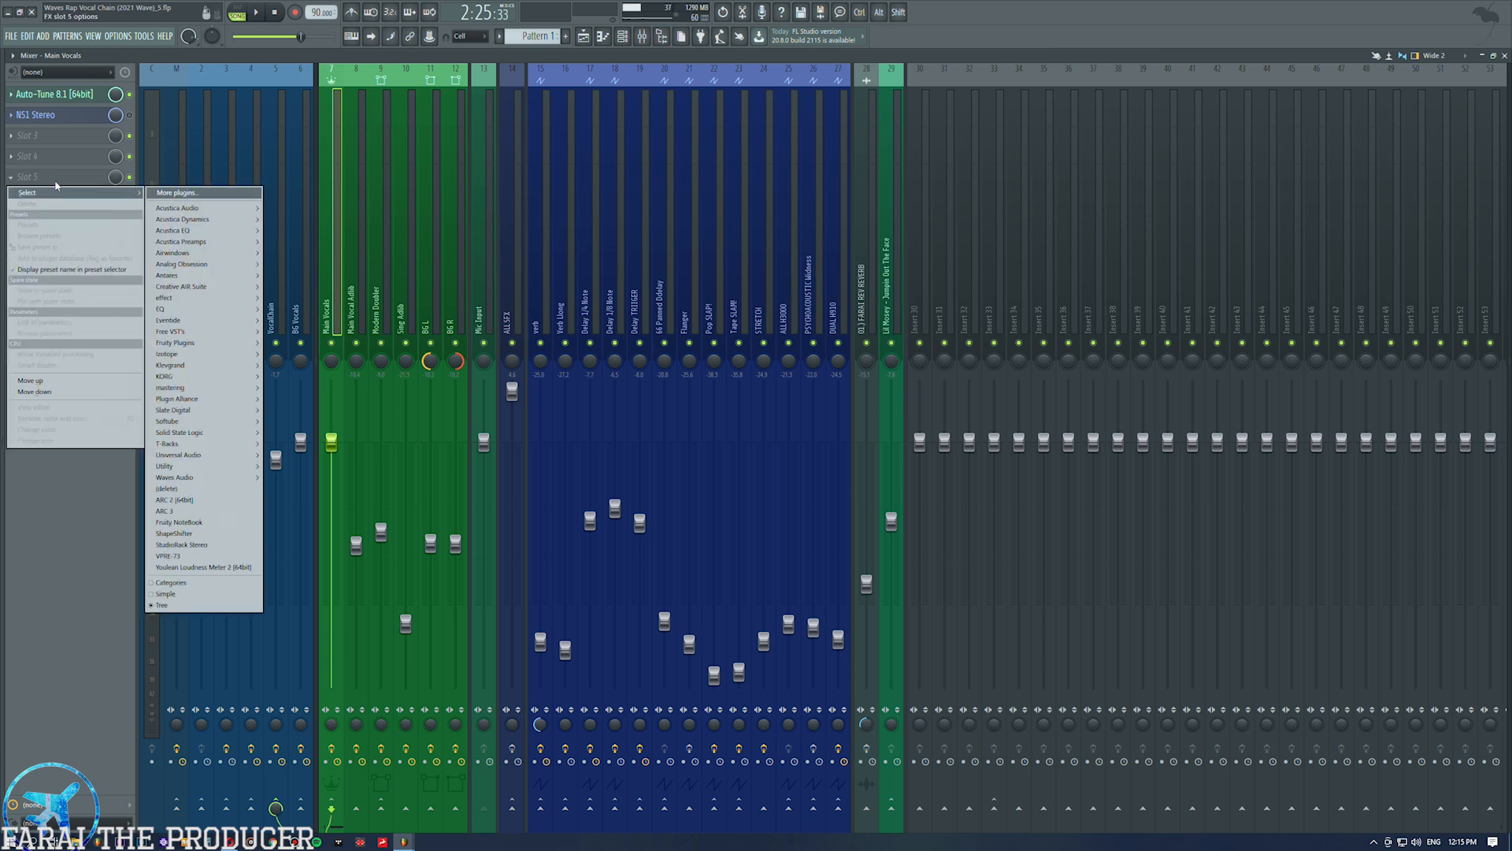
mouse_move(236, 264)
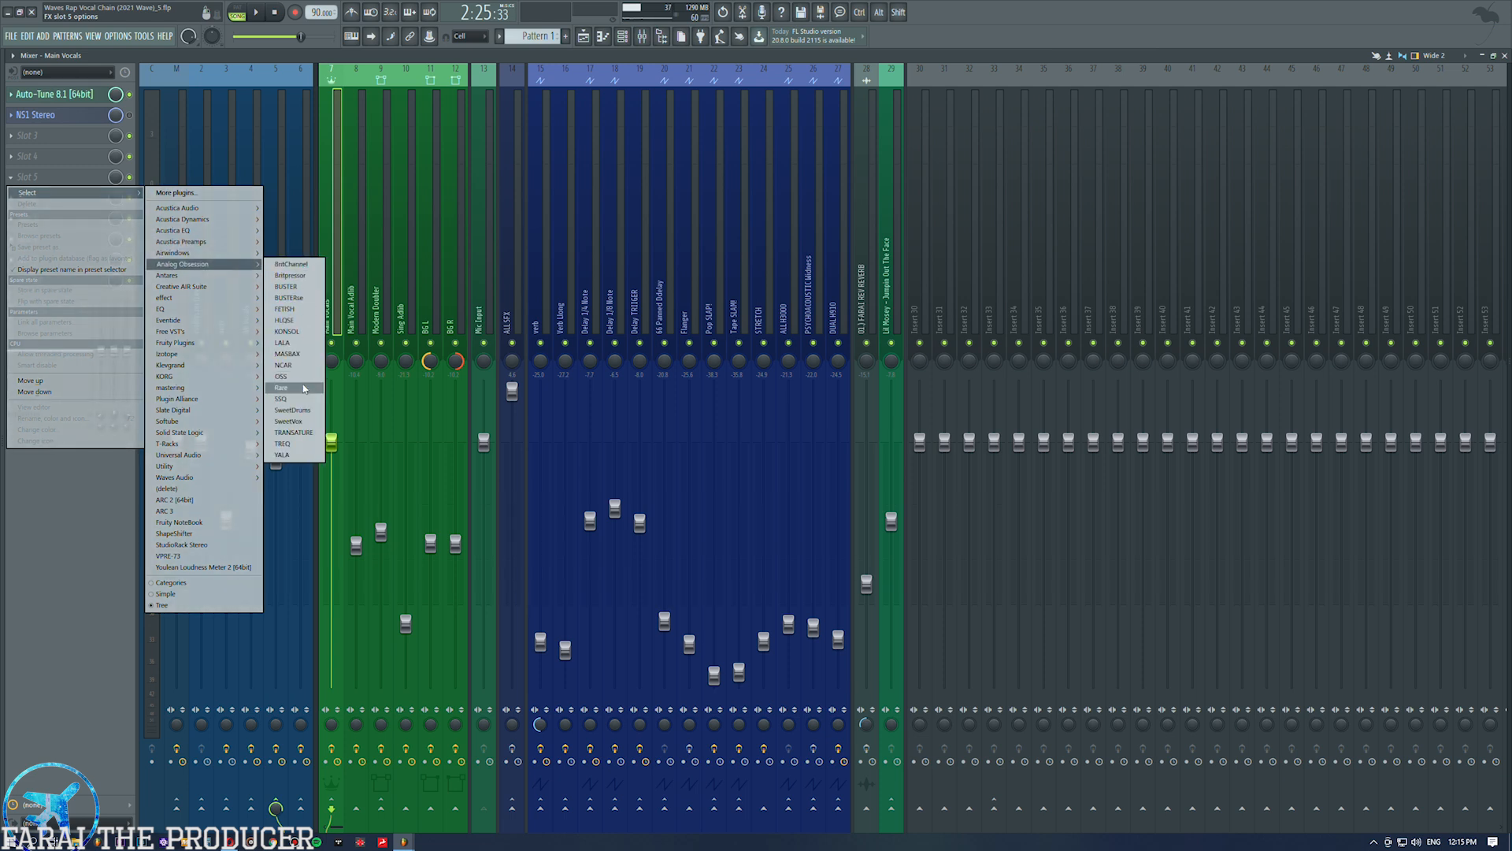
left_click(304, 439)
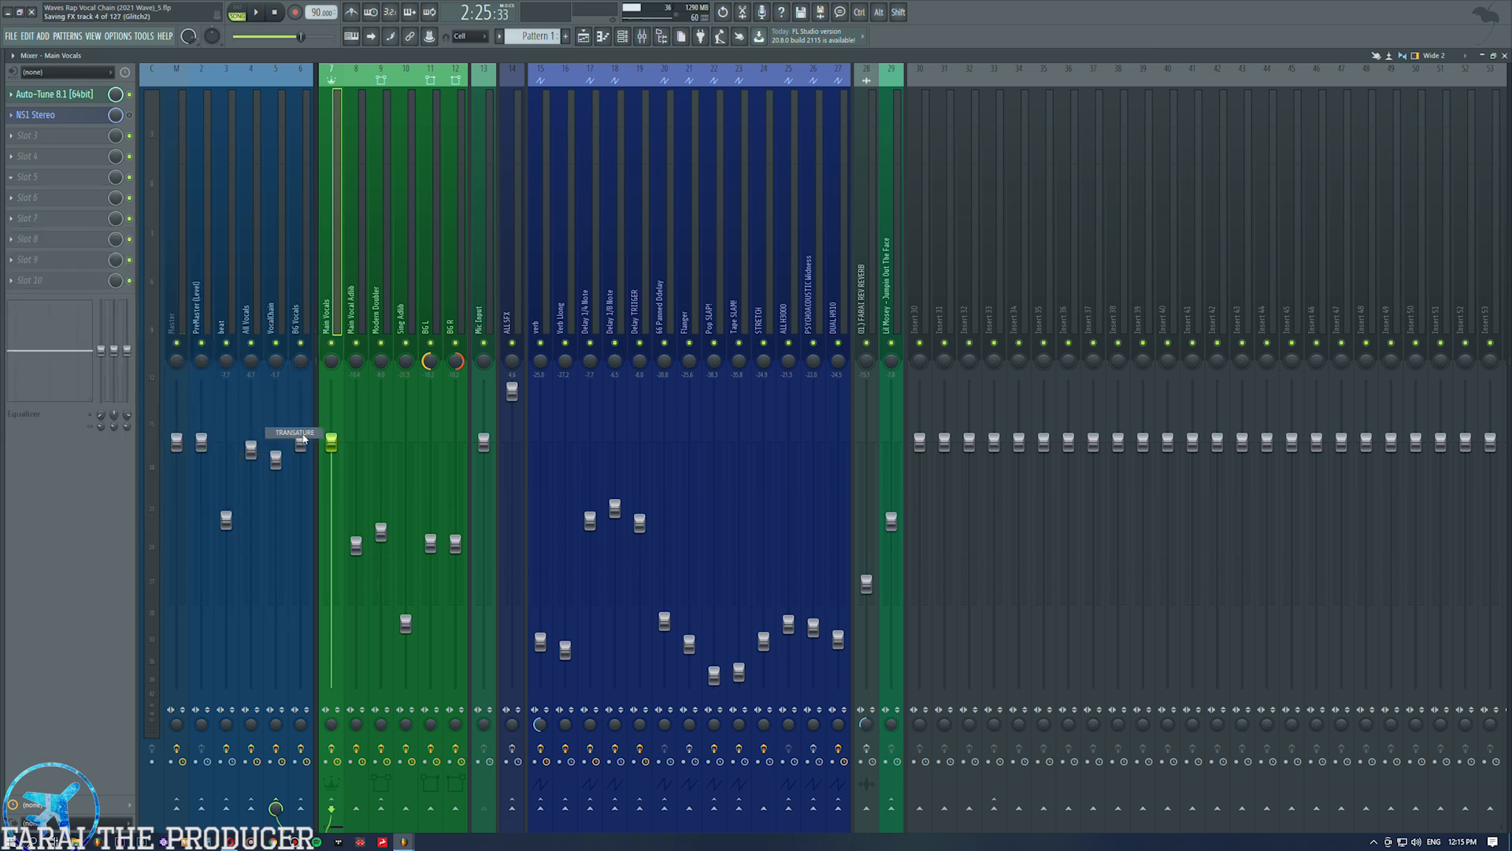
left_click_drag(132, 123, 410, 295)
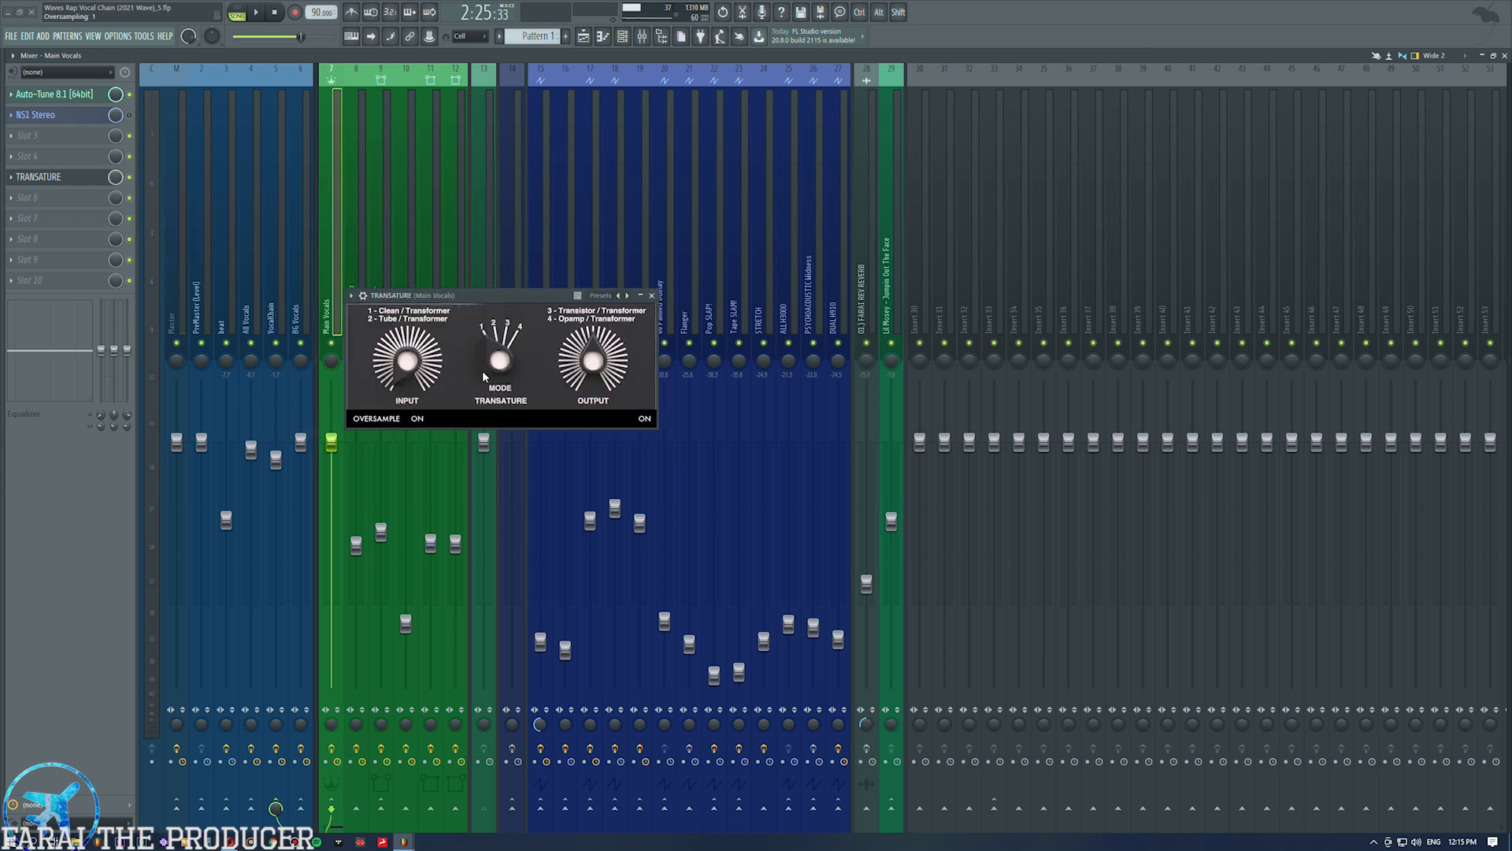
left_click_drag(484, 295, 592, 323)
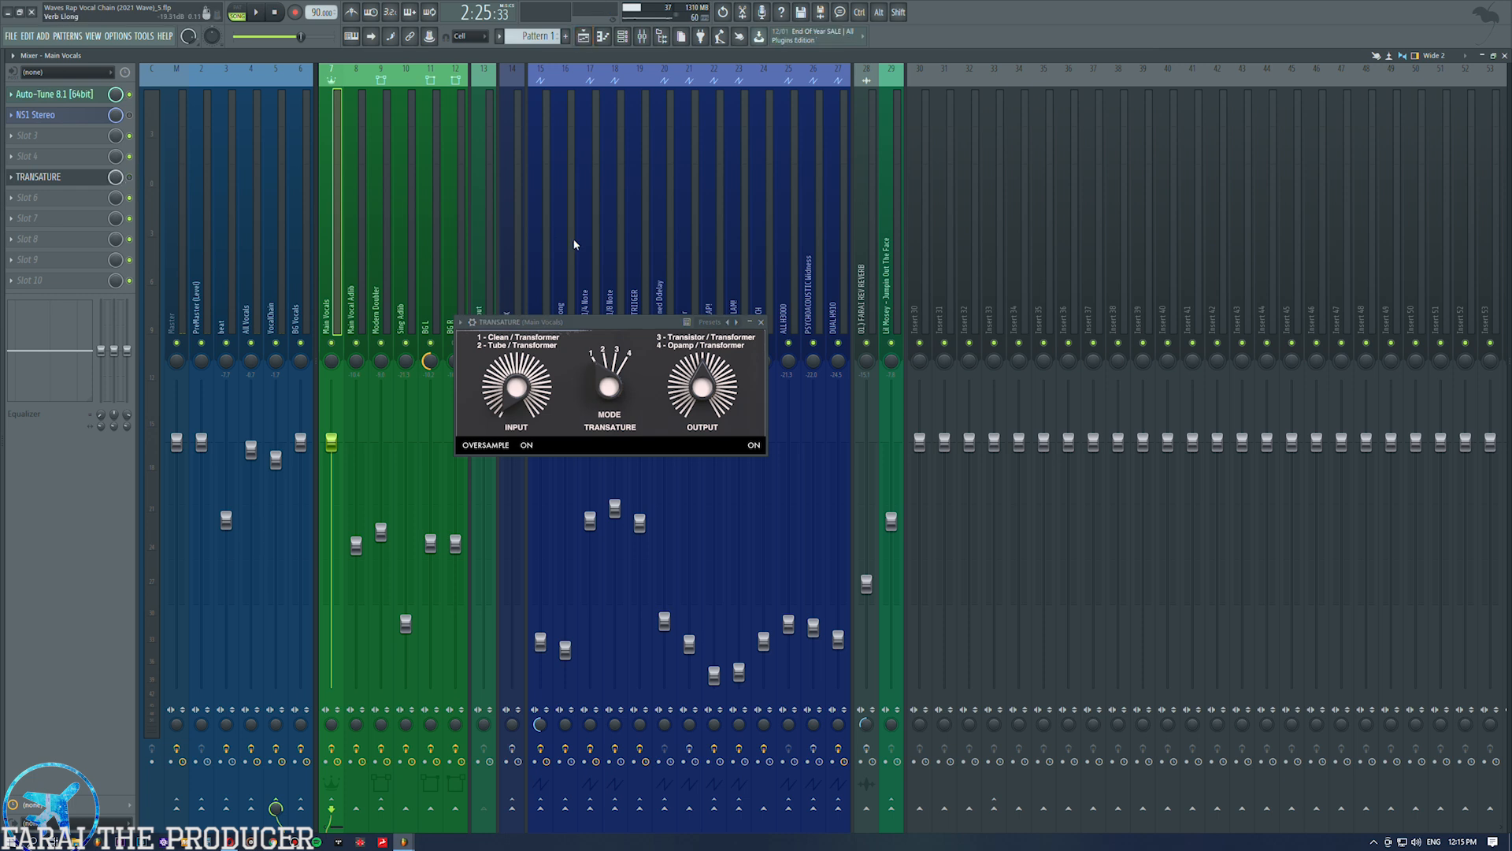
Play the song from around bar 57, watch the mixer levels, and close the TRANSATURE window.
left_click(589, 37)
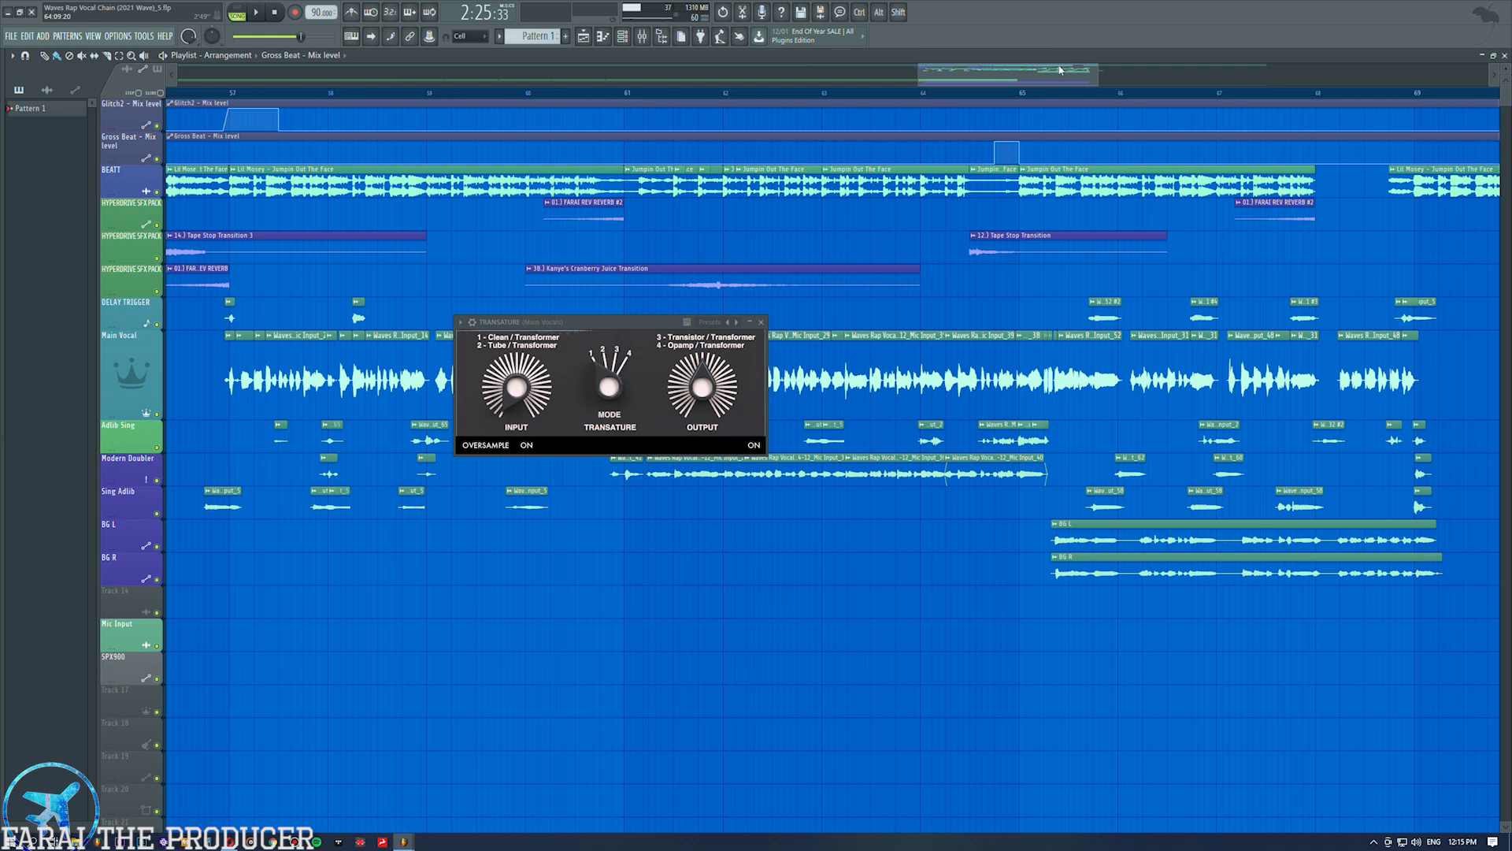
left_click_drag(1053, 72, 1030, 75)
key("space")
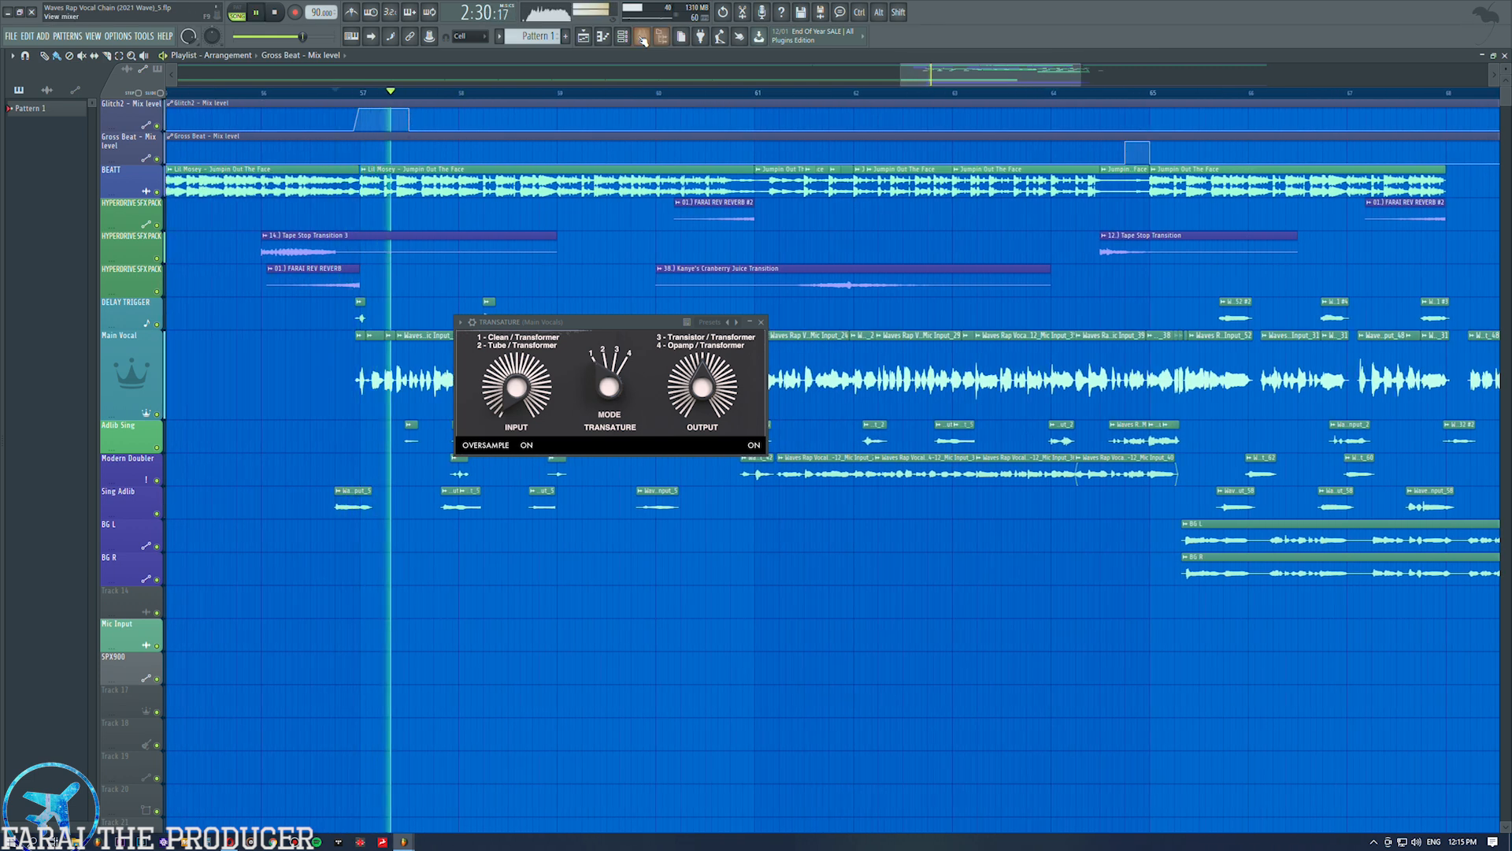
key("F9")
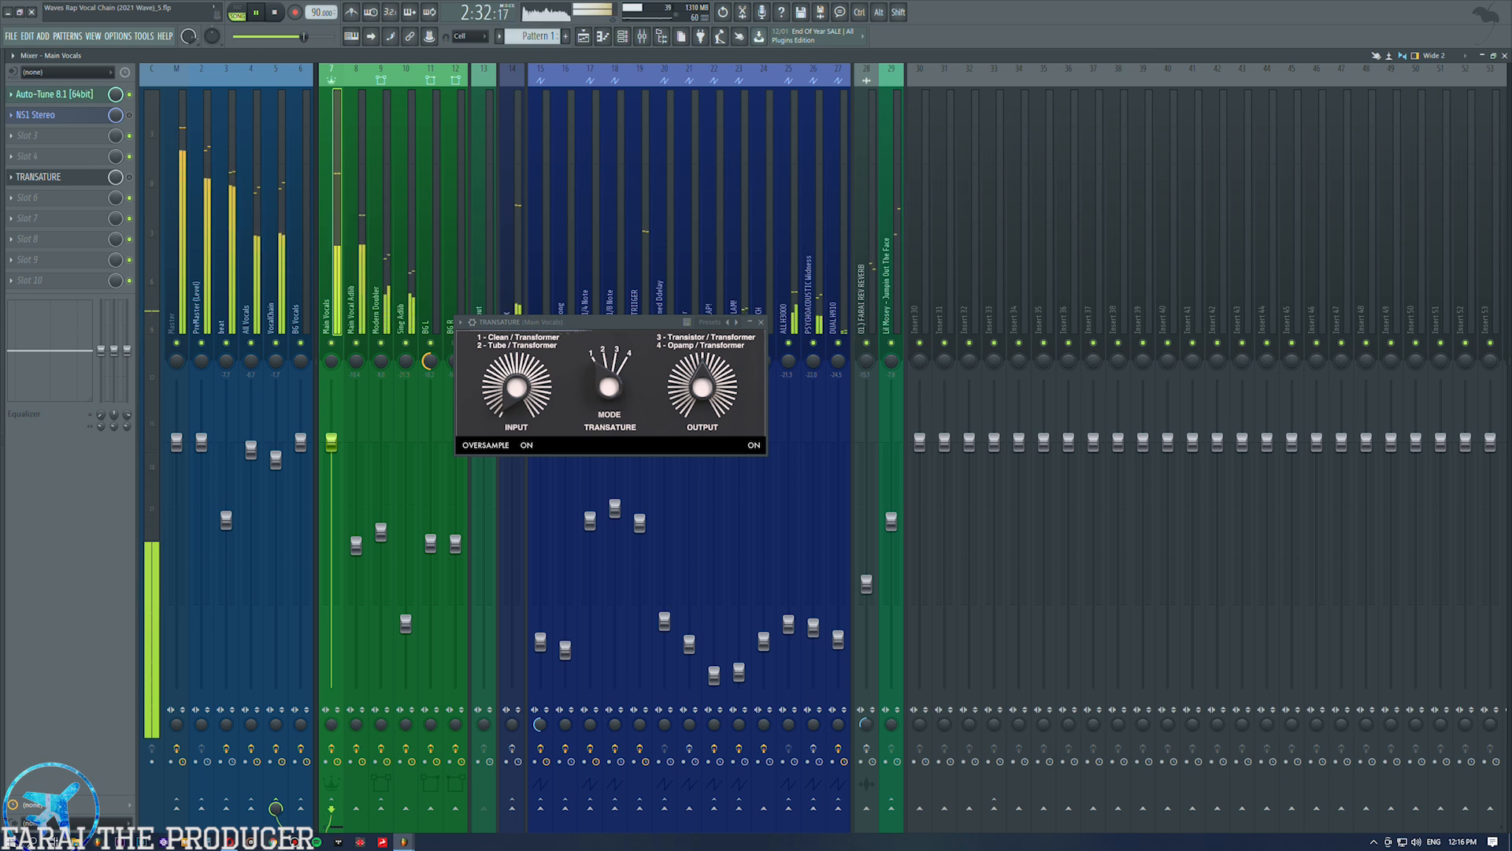
left_click(49, 173)
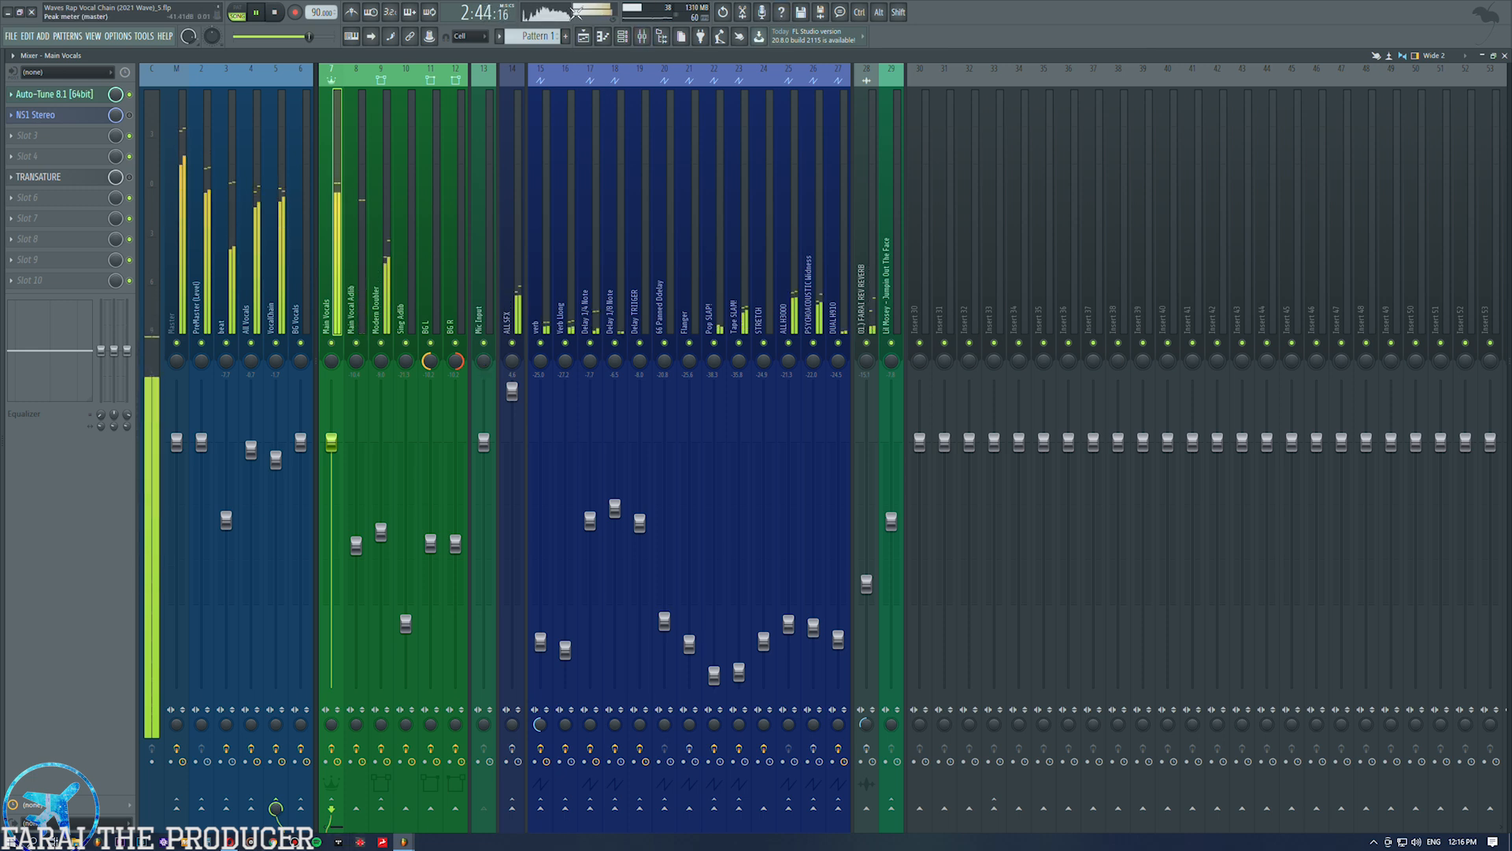
Follow the playback in the playlist and mixer, stop it, and return the playlist view to the verse start.
left_click(650, 39)
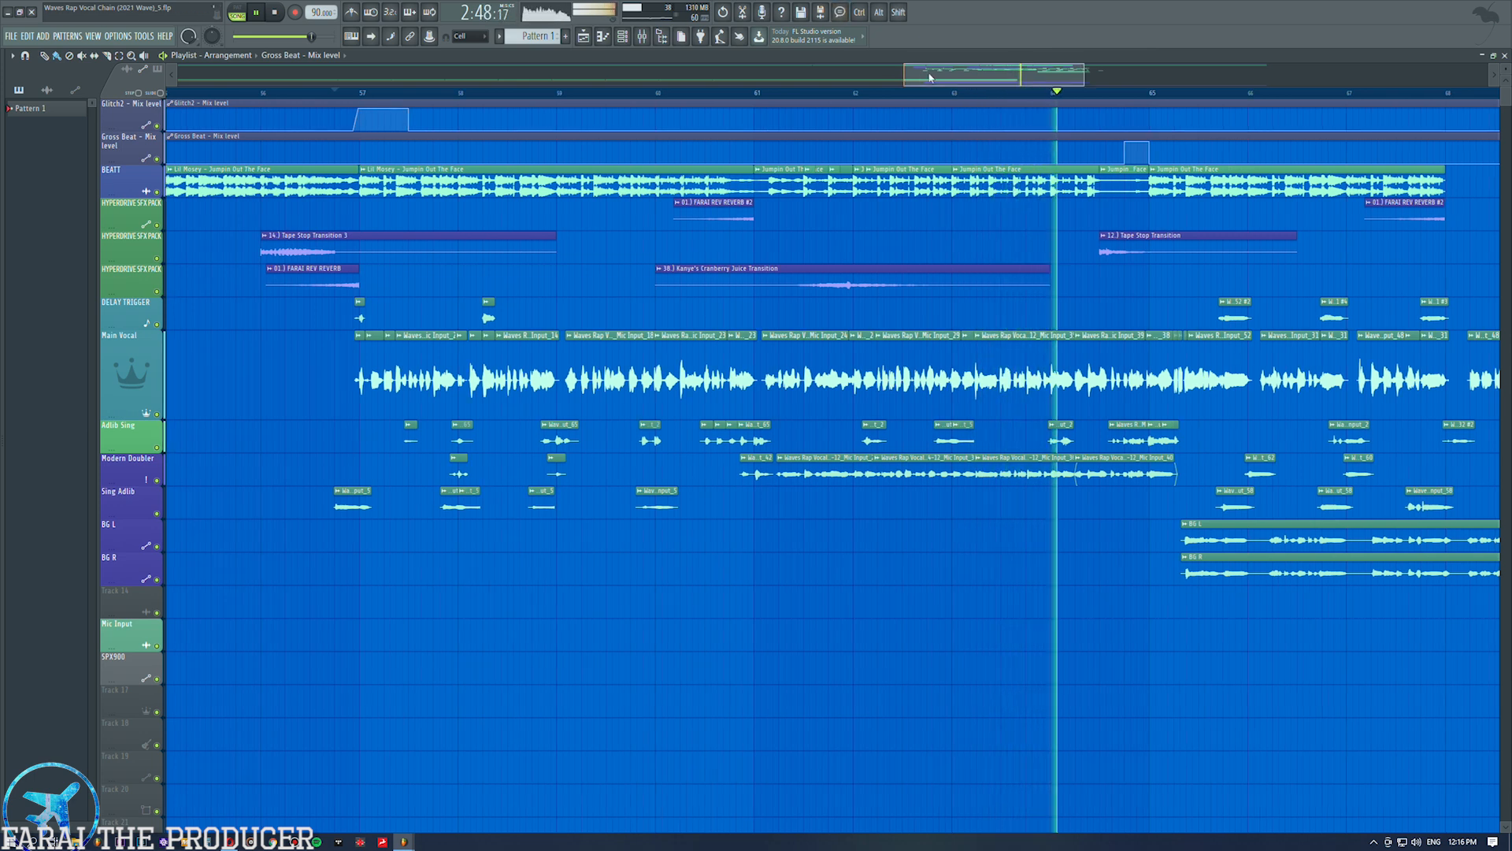
left_click(649, 47)
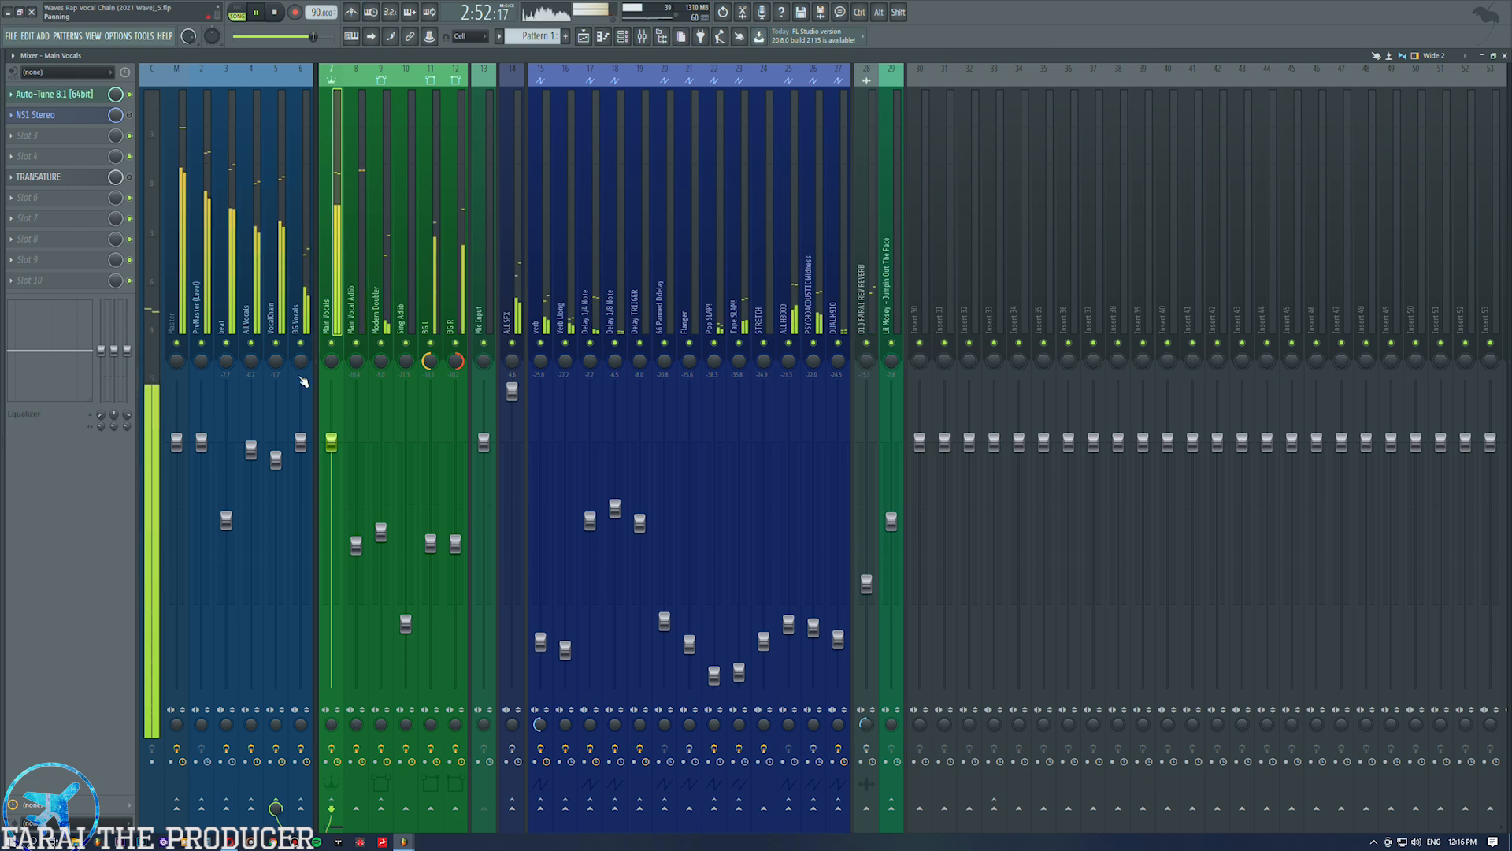
left_click(583, 36)
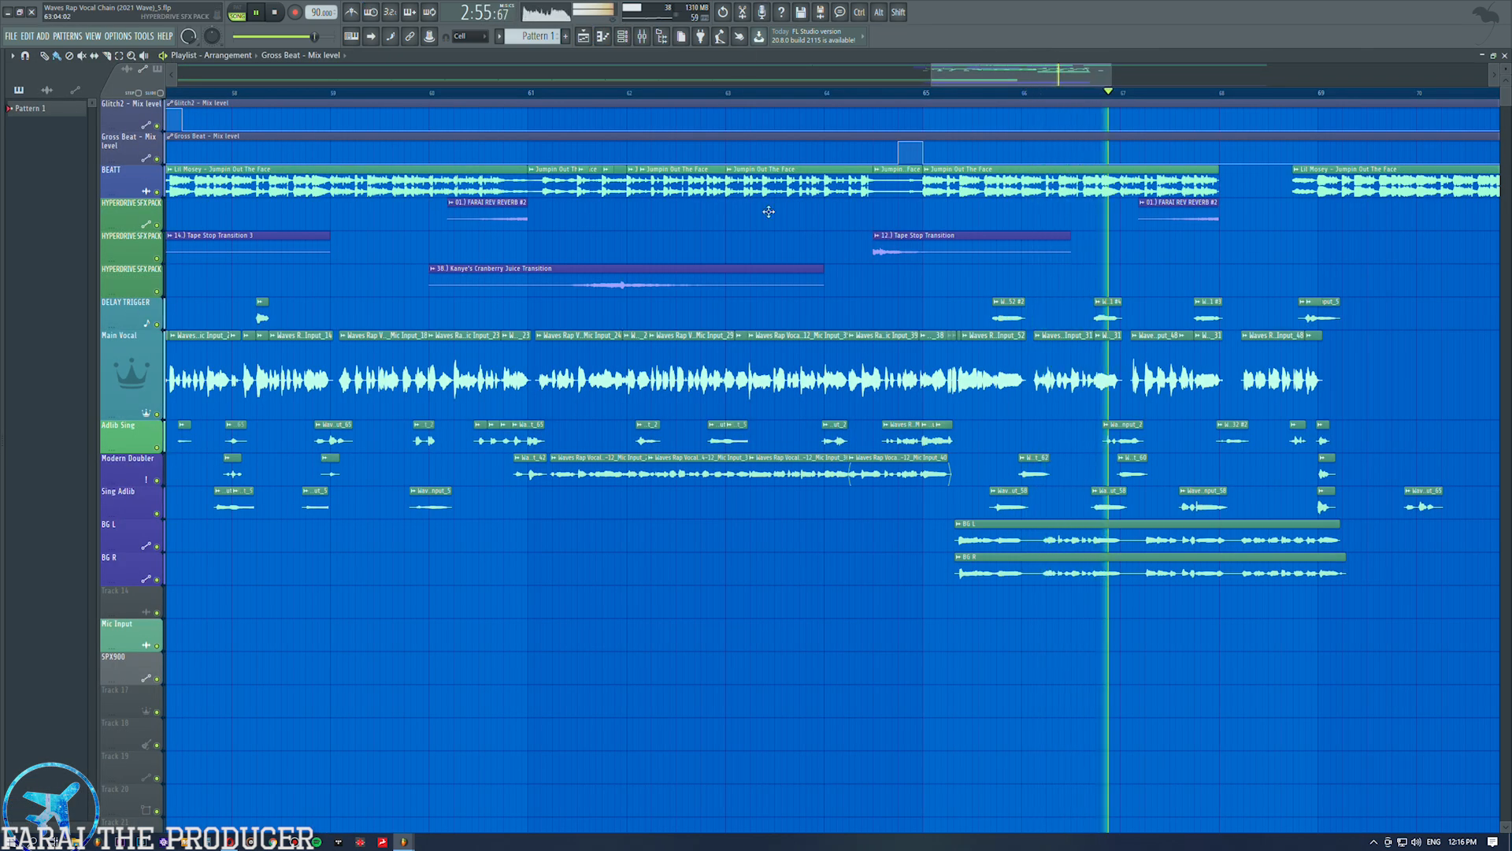
key("space")
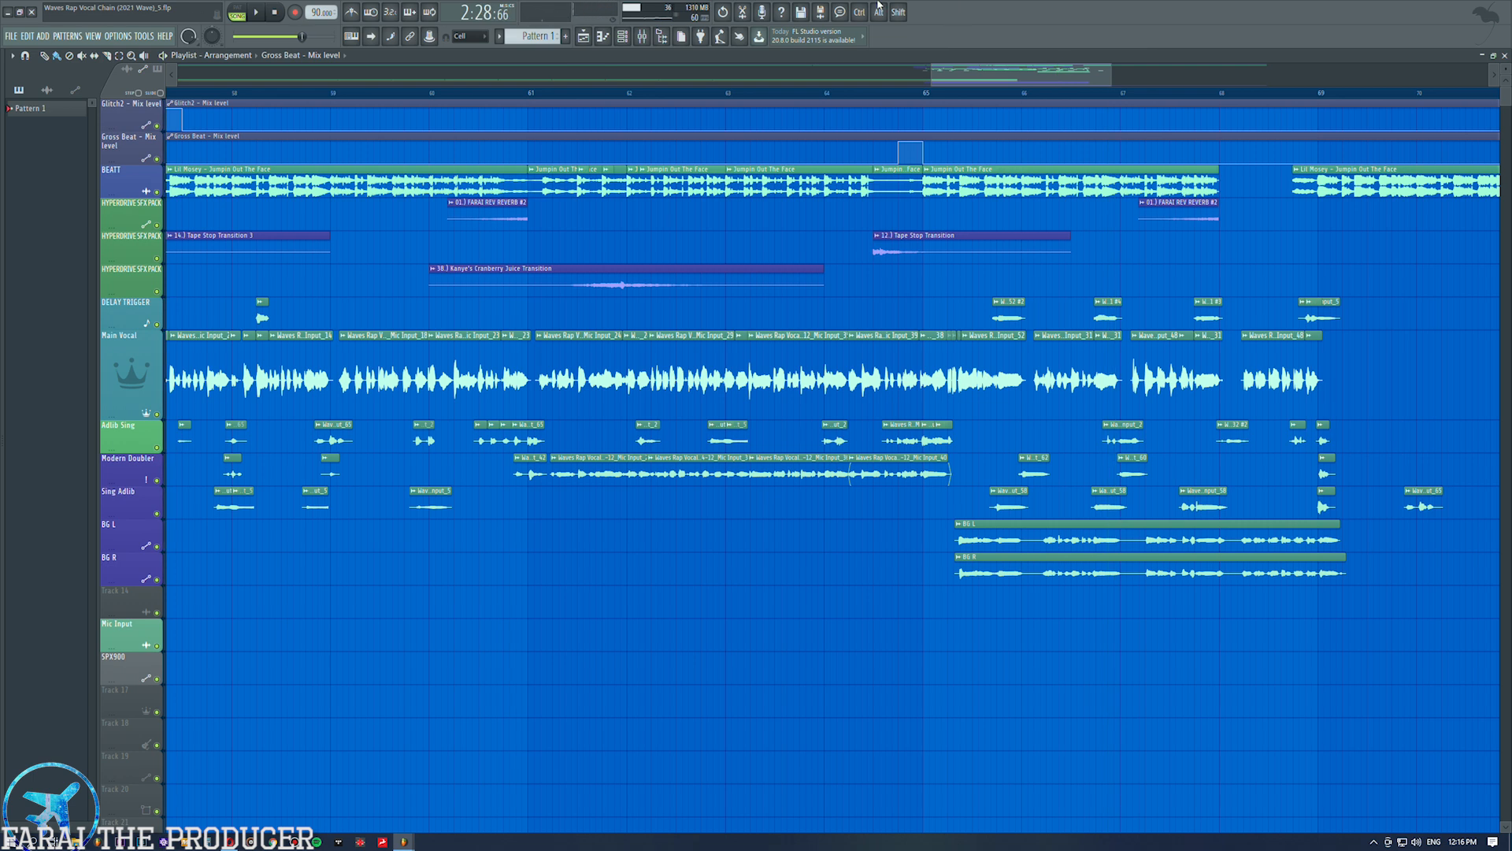
scroll(933, 91, "left", 5)
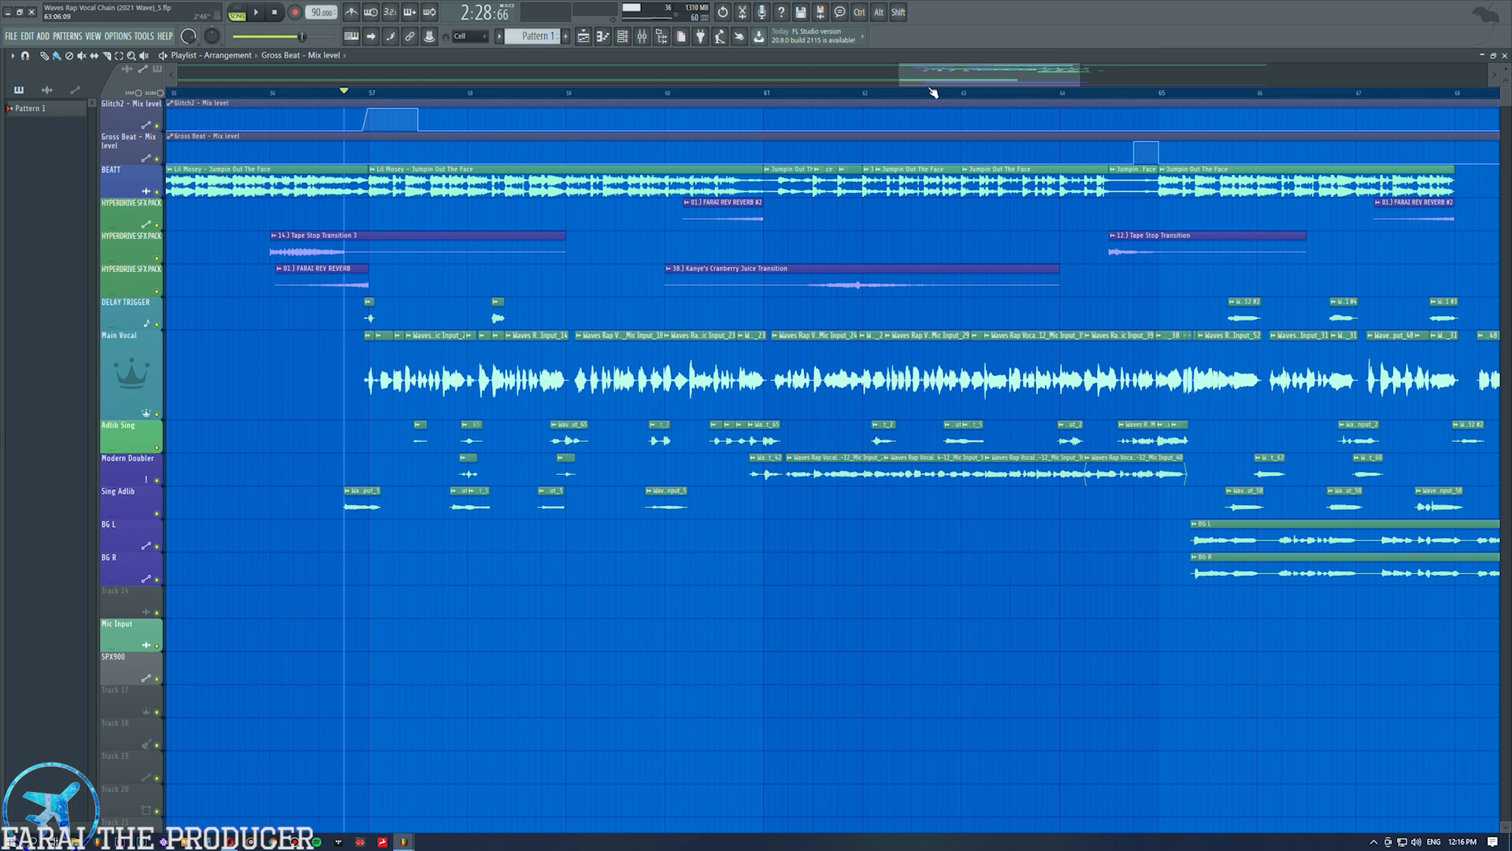
Reopen TRANSATURE on the Main Vocals track, enable its slot, and adjust its mode.
left_click(643, 39)
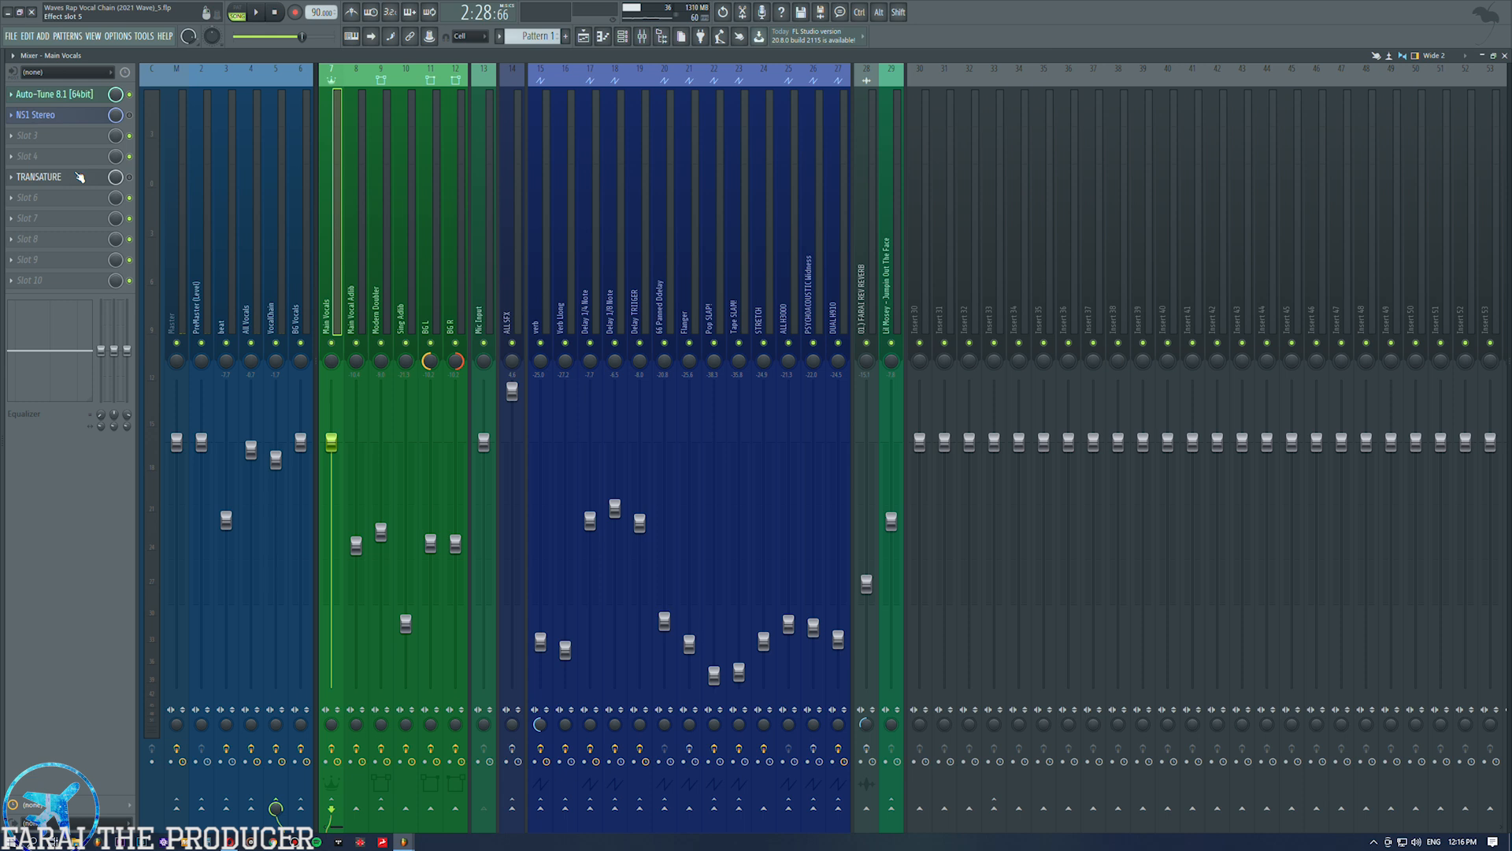
left_click(71, 181)
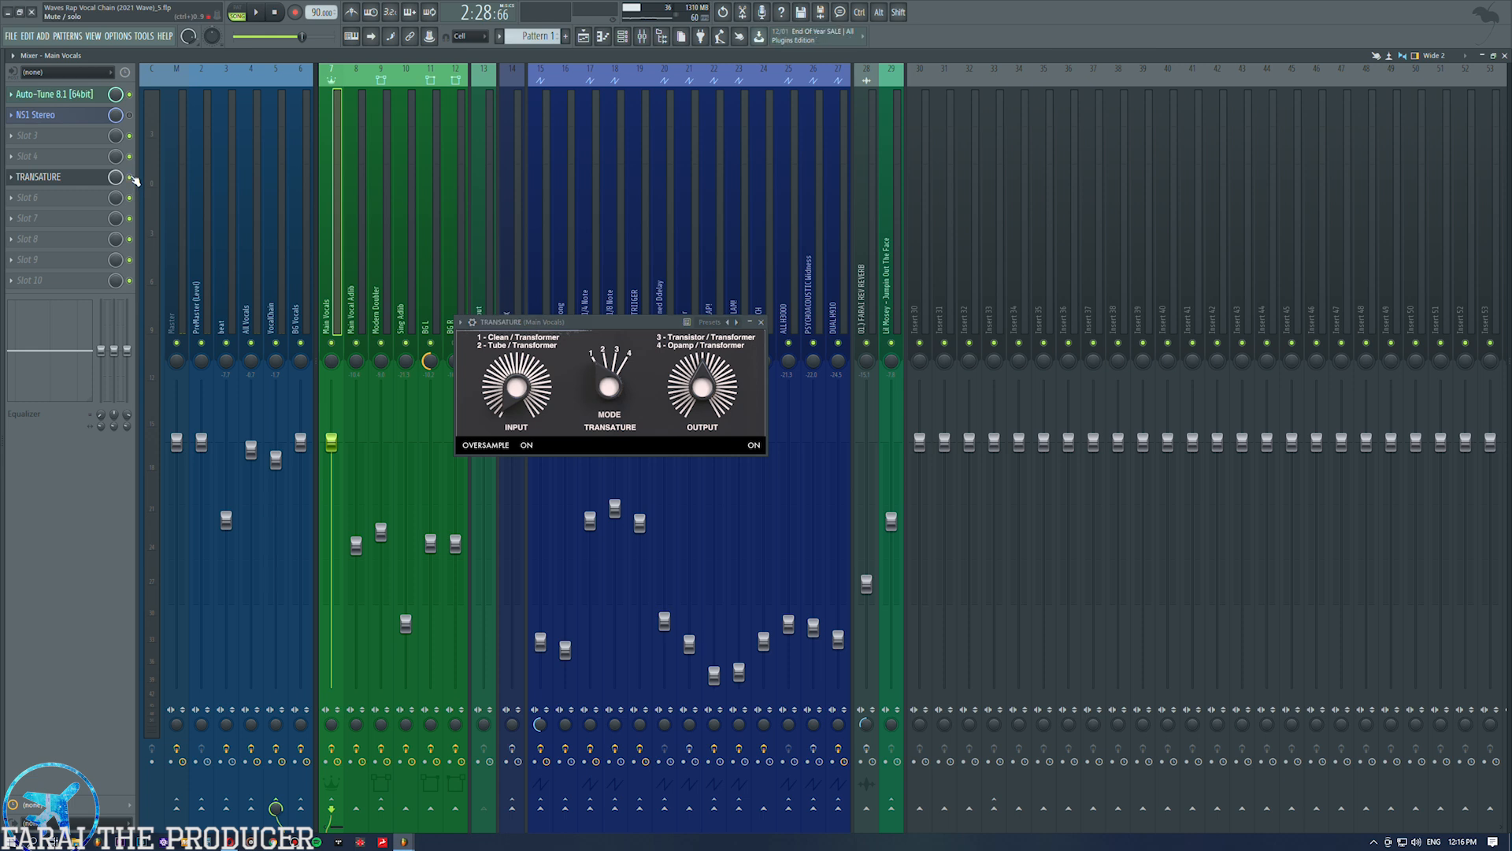
left_click_drag(531, 327, 462, 651)
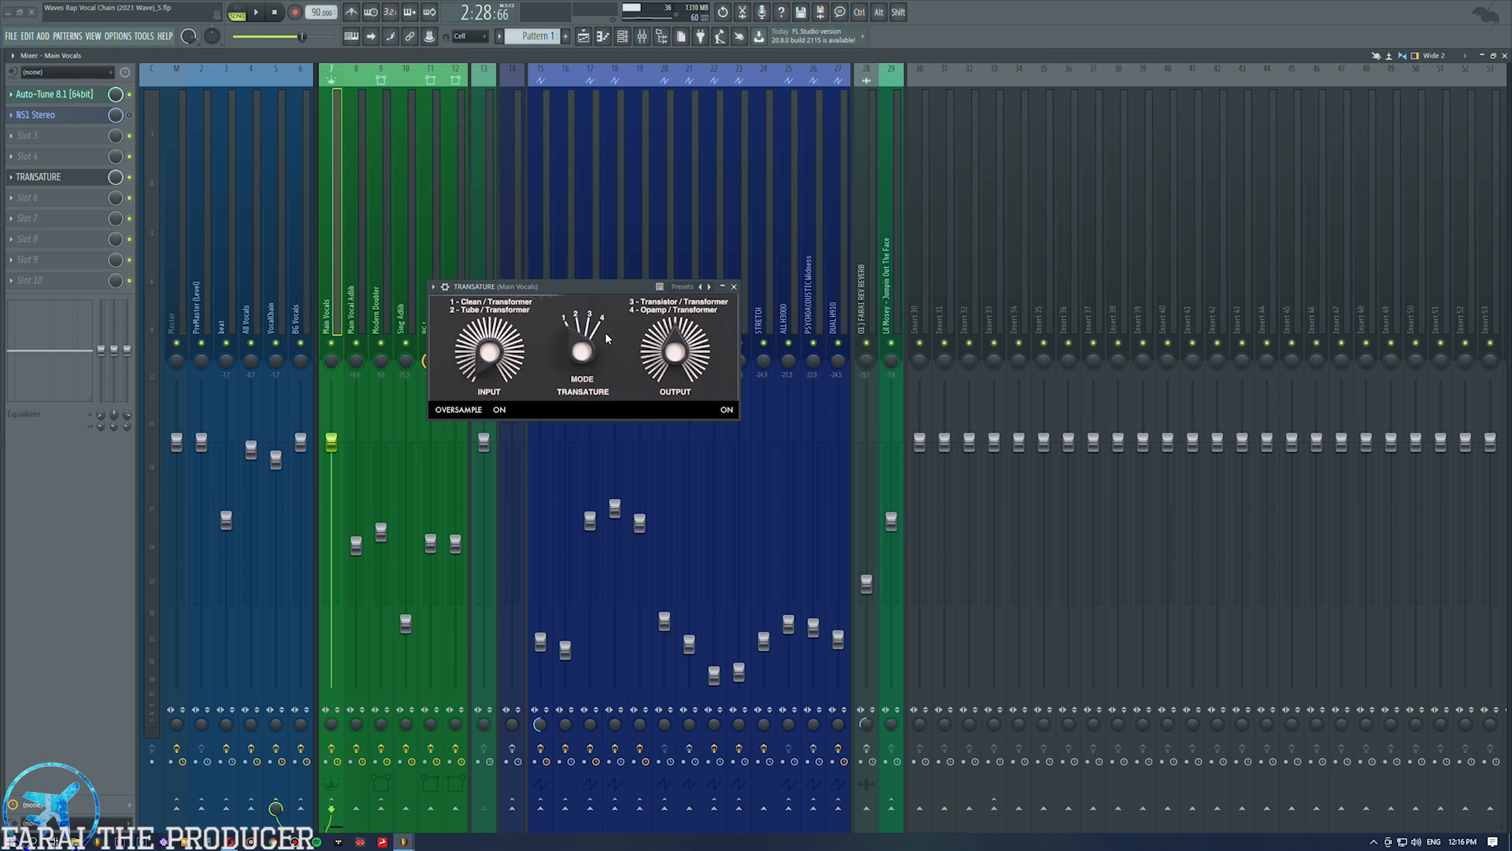
left_click_drag(582, 353, 586, 344)
Audition the Main Vocals with TRANSATURE enabled in two playback passes, repositioning the plugin window between them.
key("space")
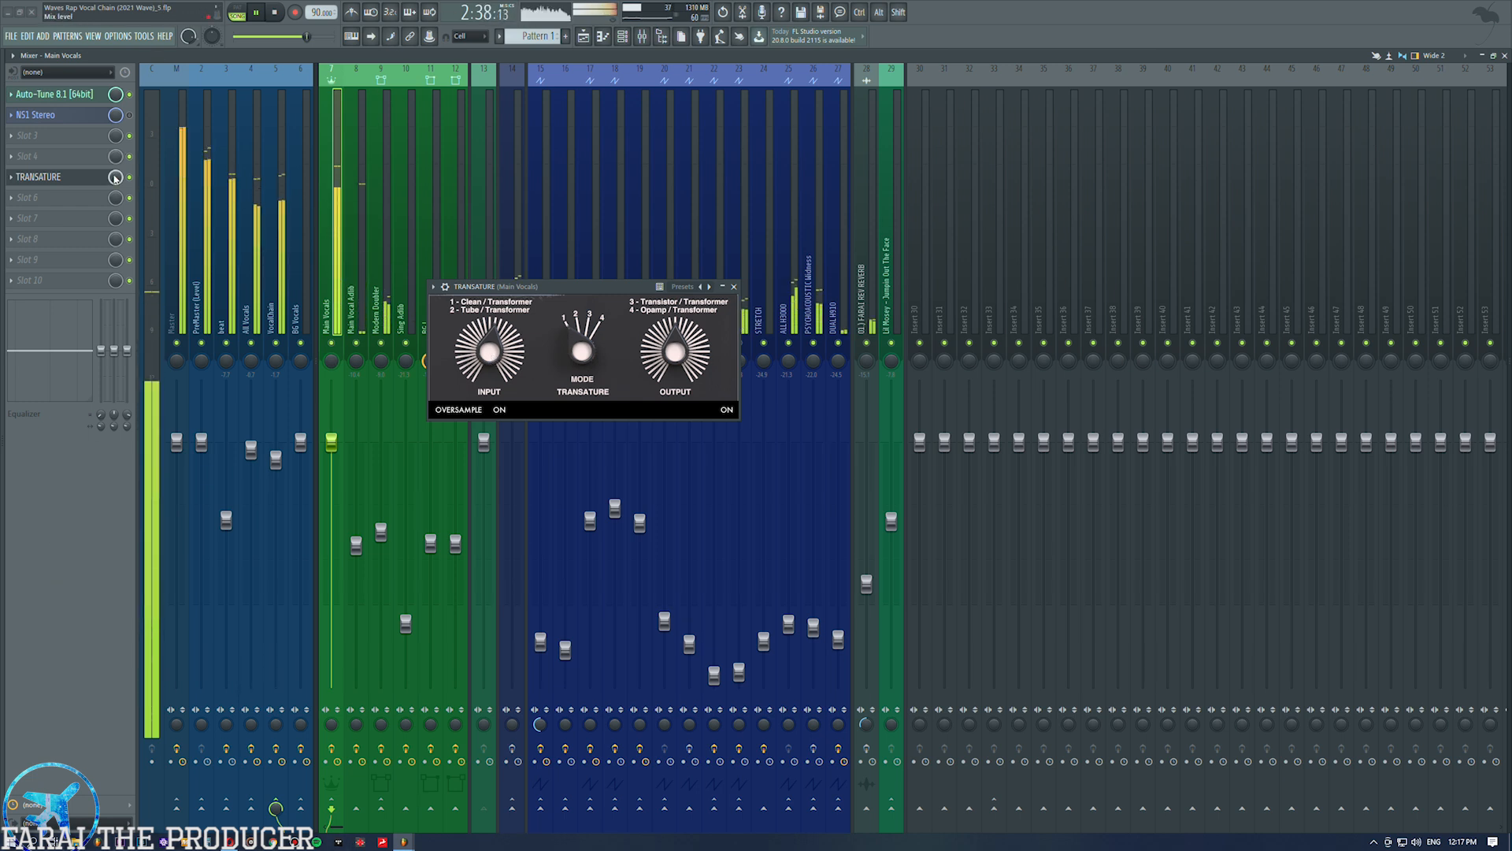
key("space")
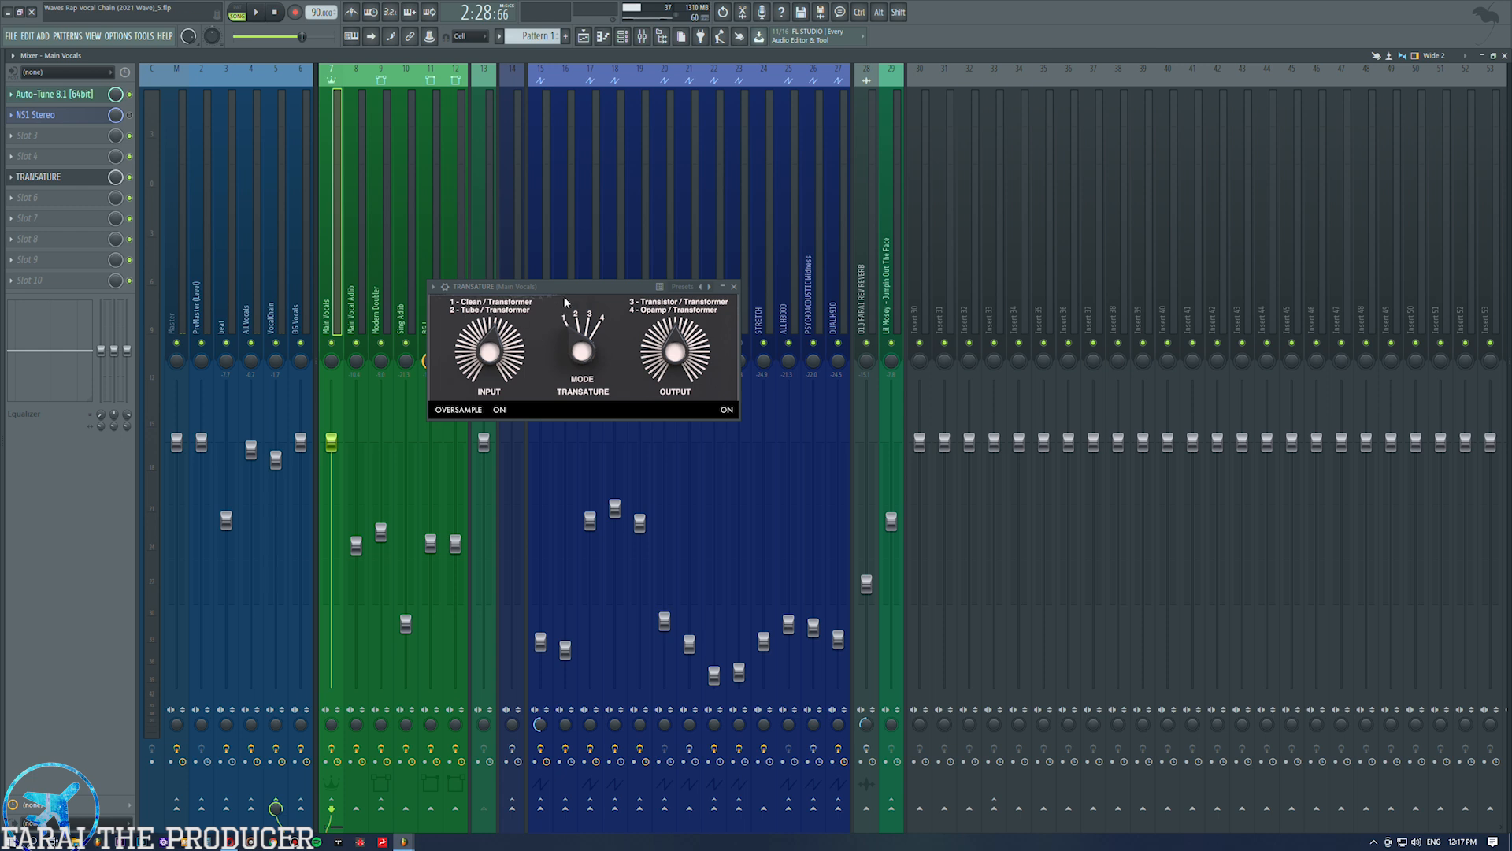
left_click_drag(565, 301, 552, 284)
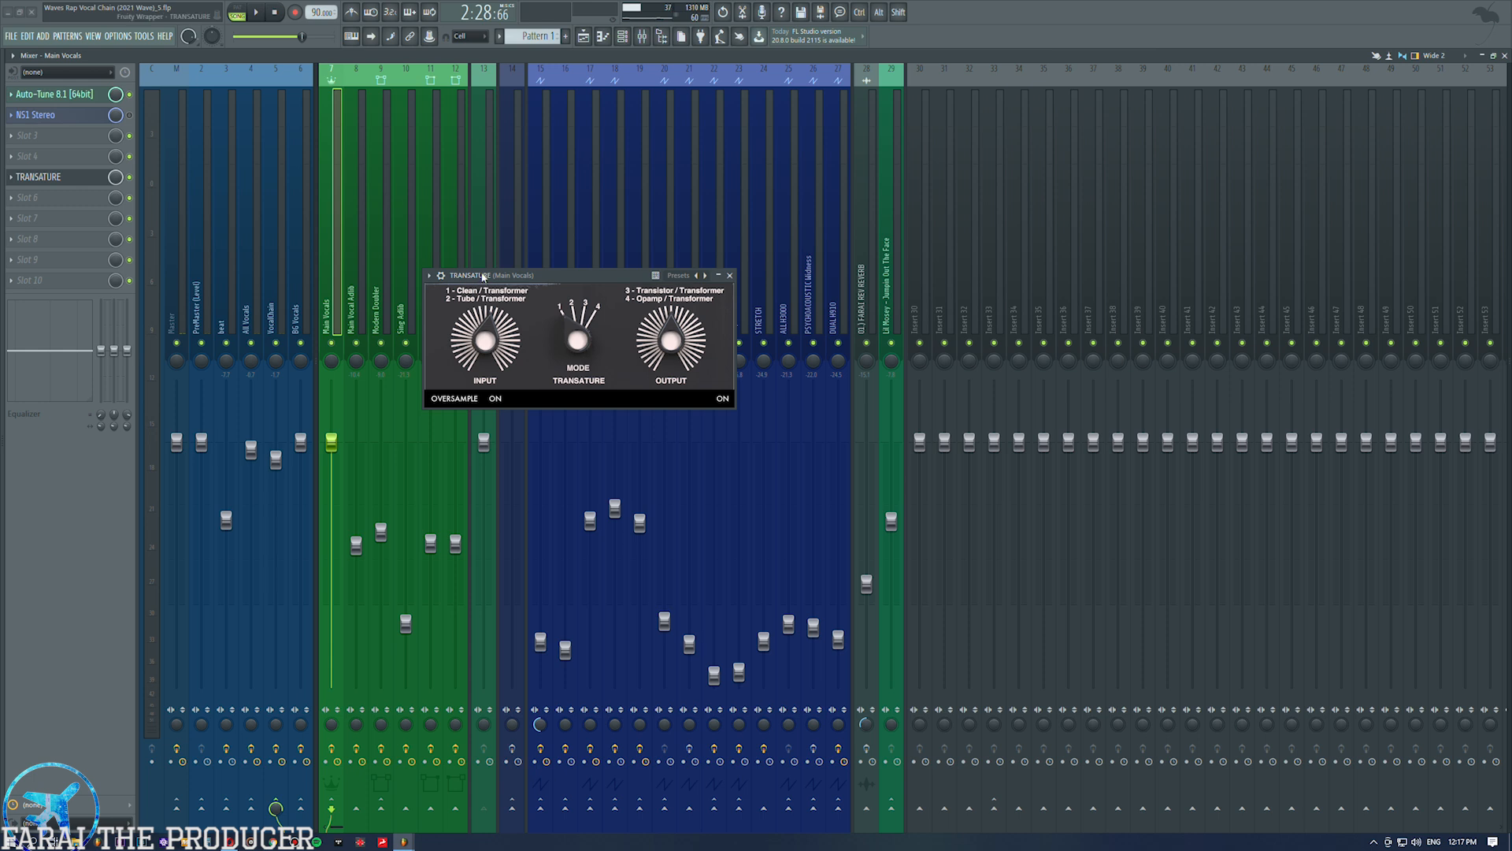
left_click_drag(483, 277, 479, 274)
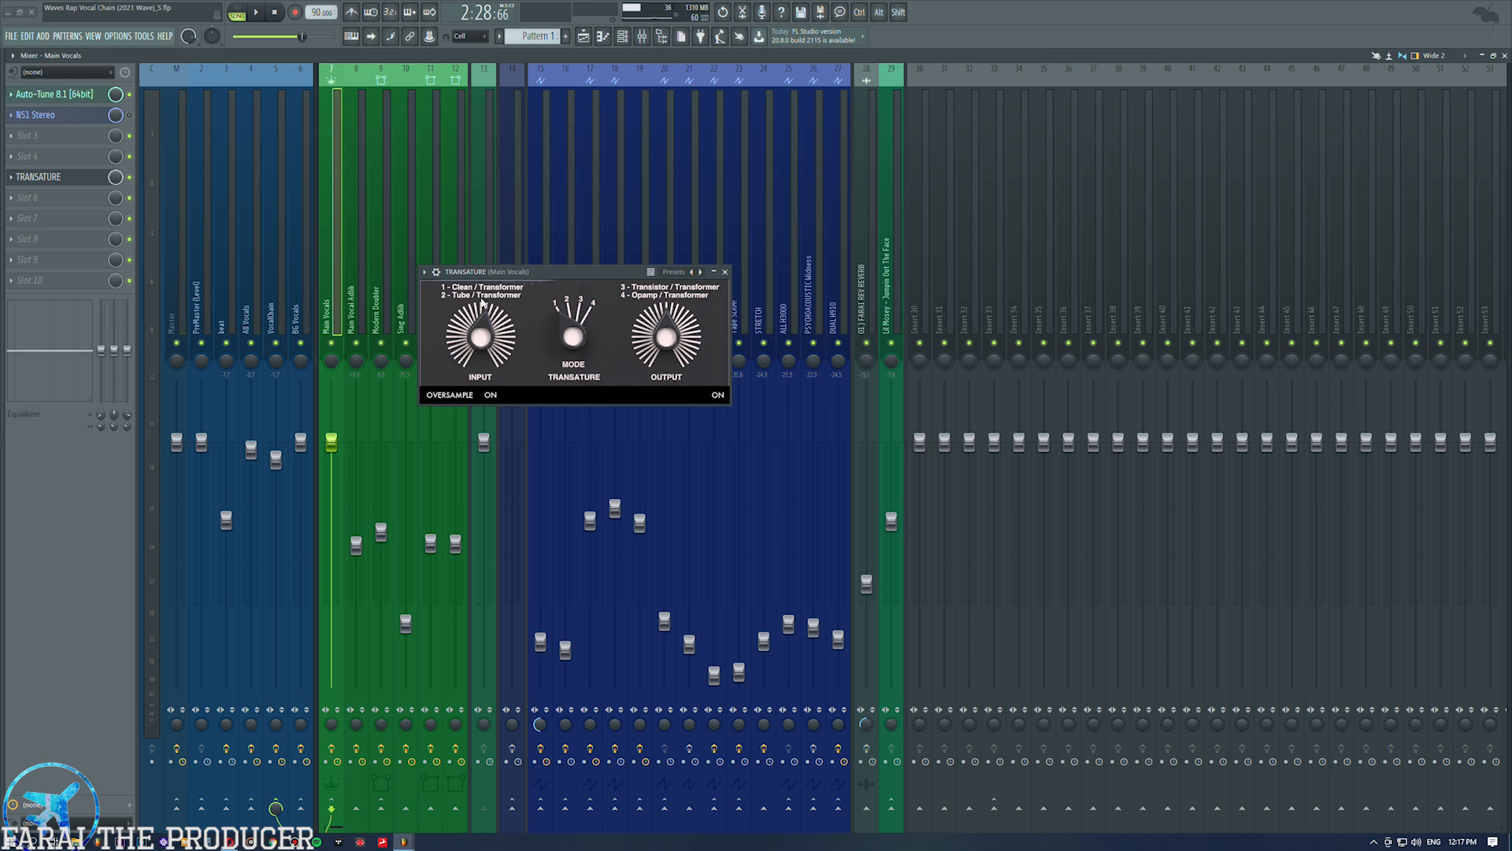
key("space")
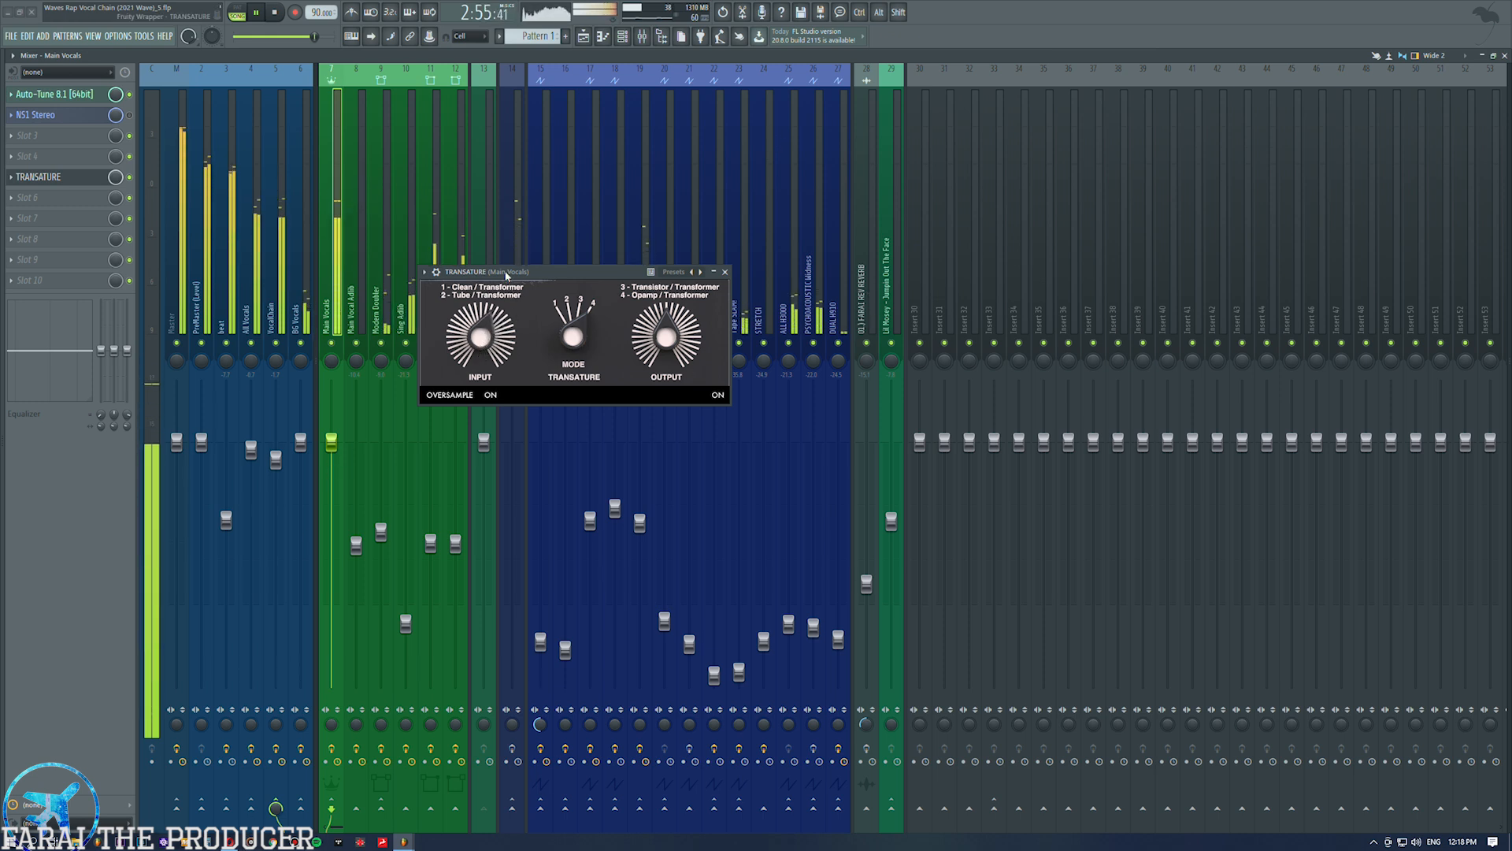
key("space")
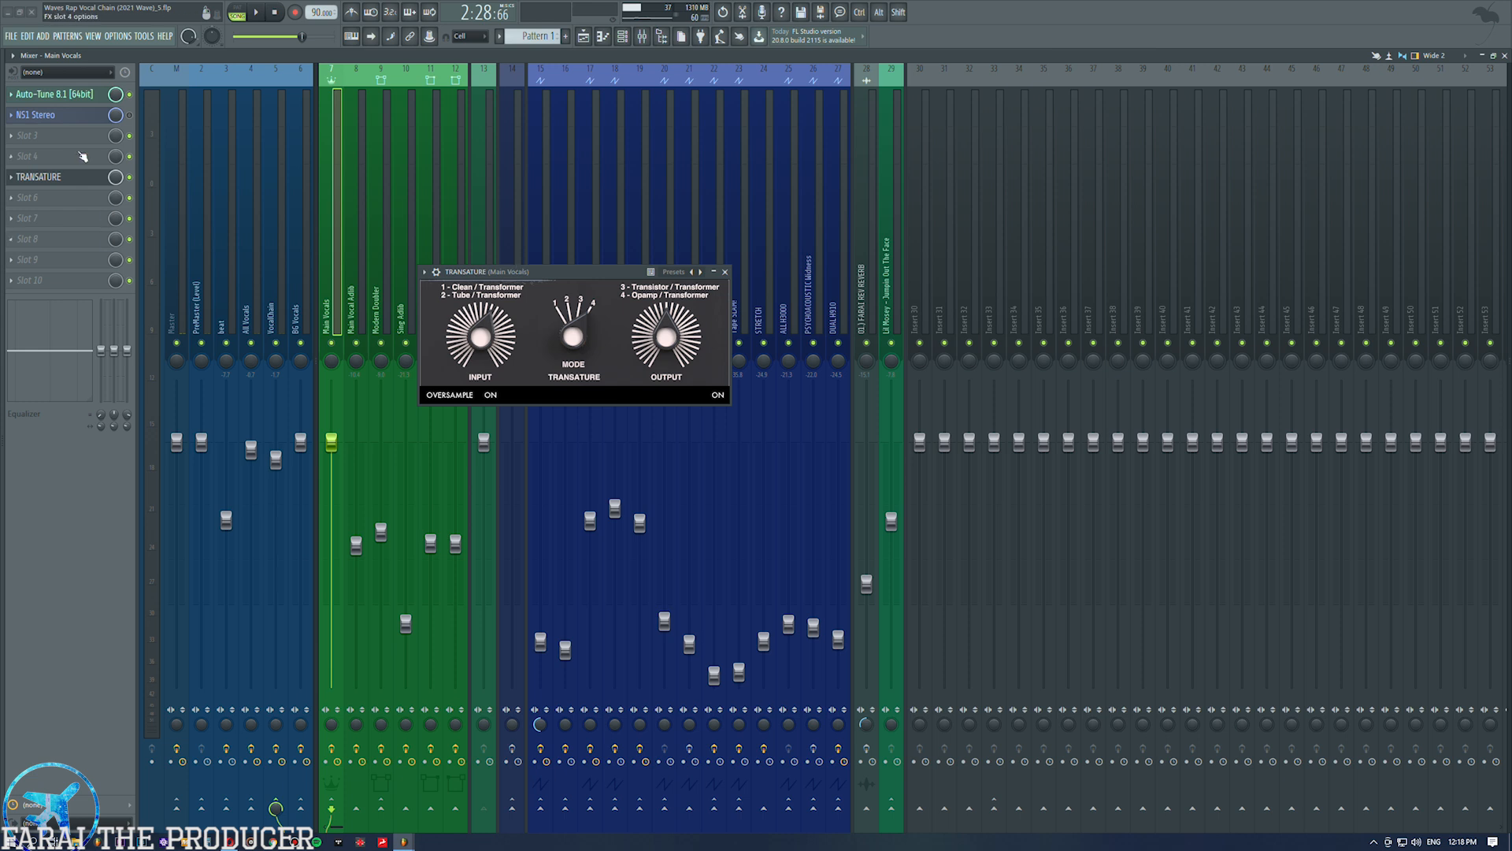
Move TRANSATURE up to slot 4 of the Main Vocals track and rename it "TRANSATURE (COnsole)".
left_click(47, 177)
left_click(48, 175)
left_click_drag(55, 160, 55, 156)
key("F2")
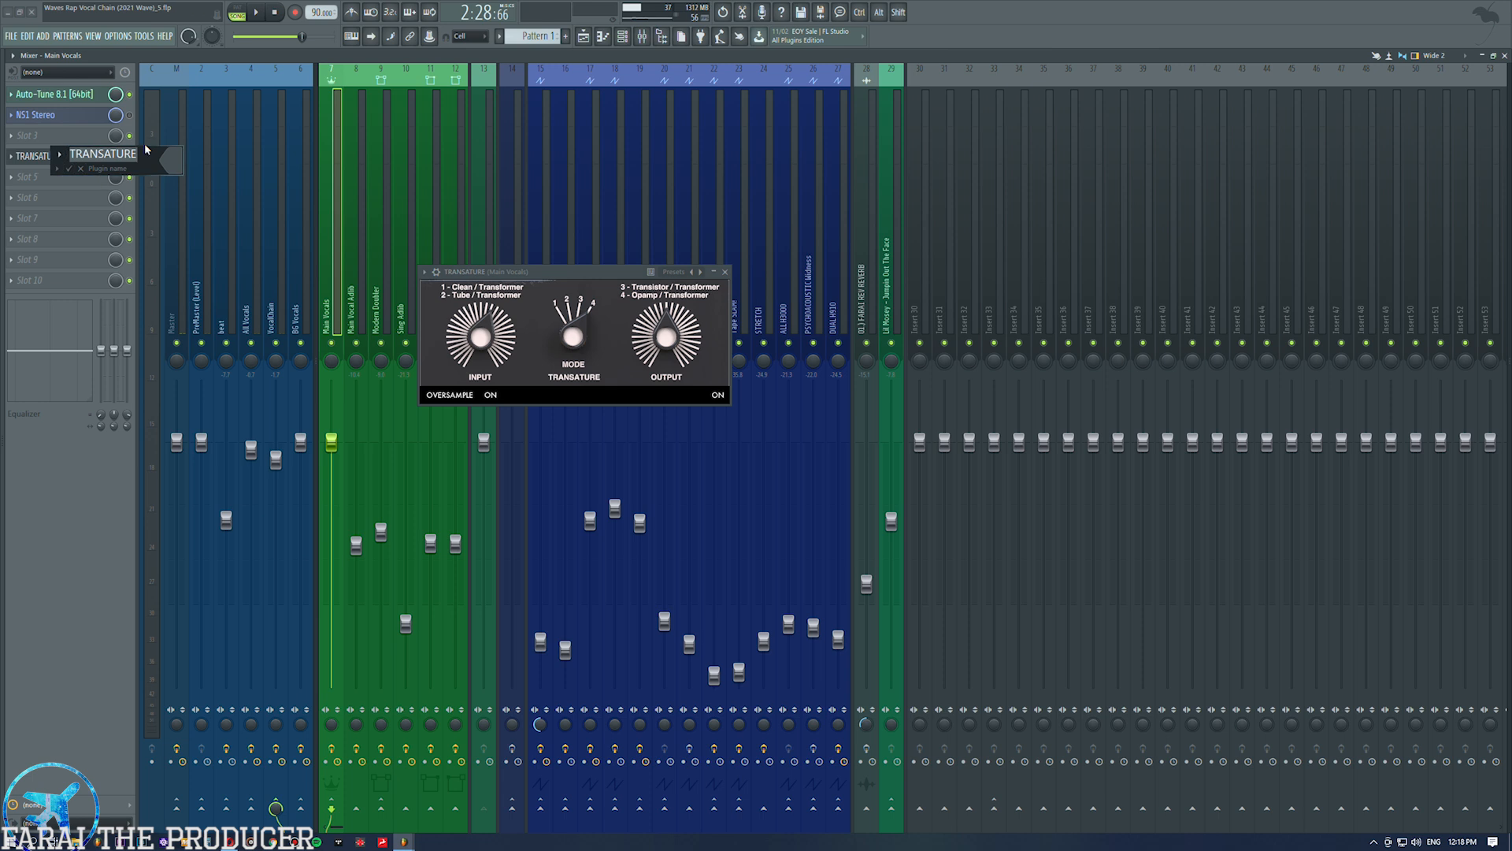
type("(")
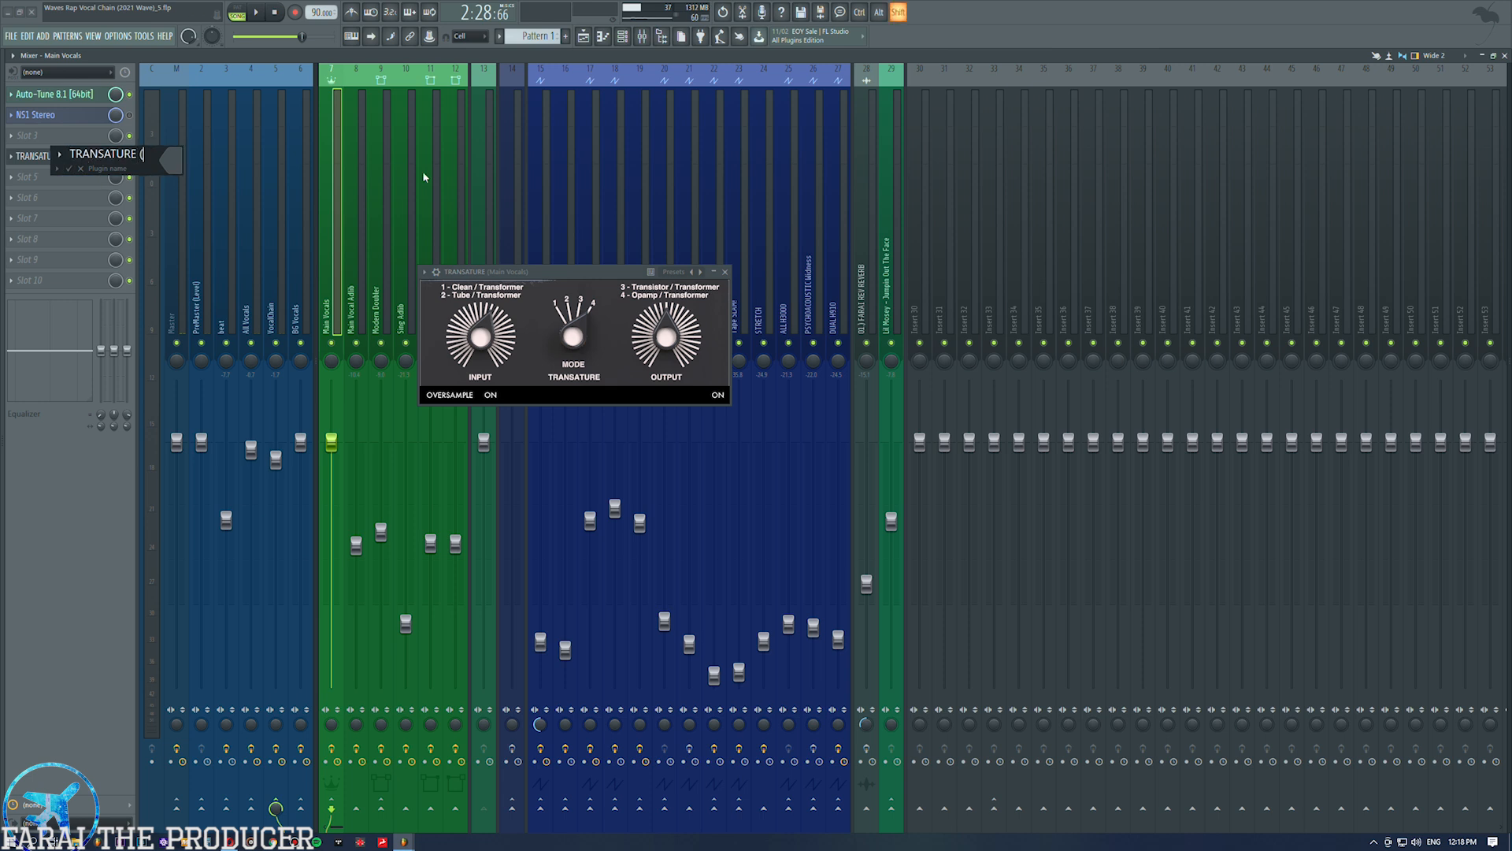
type("COnsole)")
key("Return")
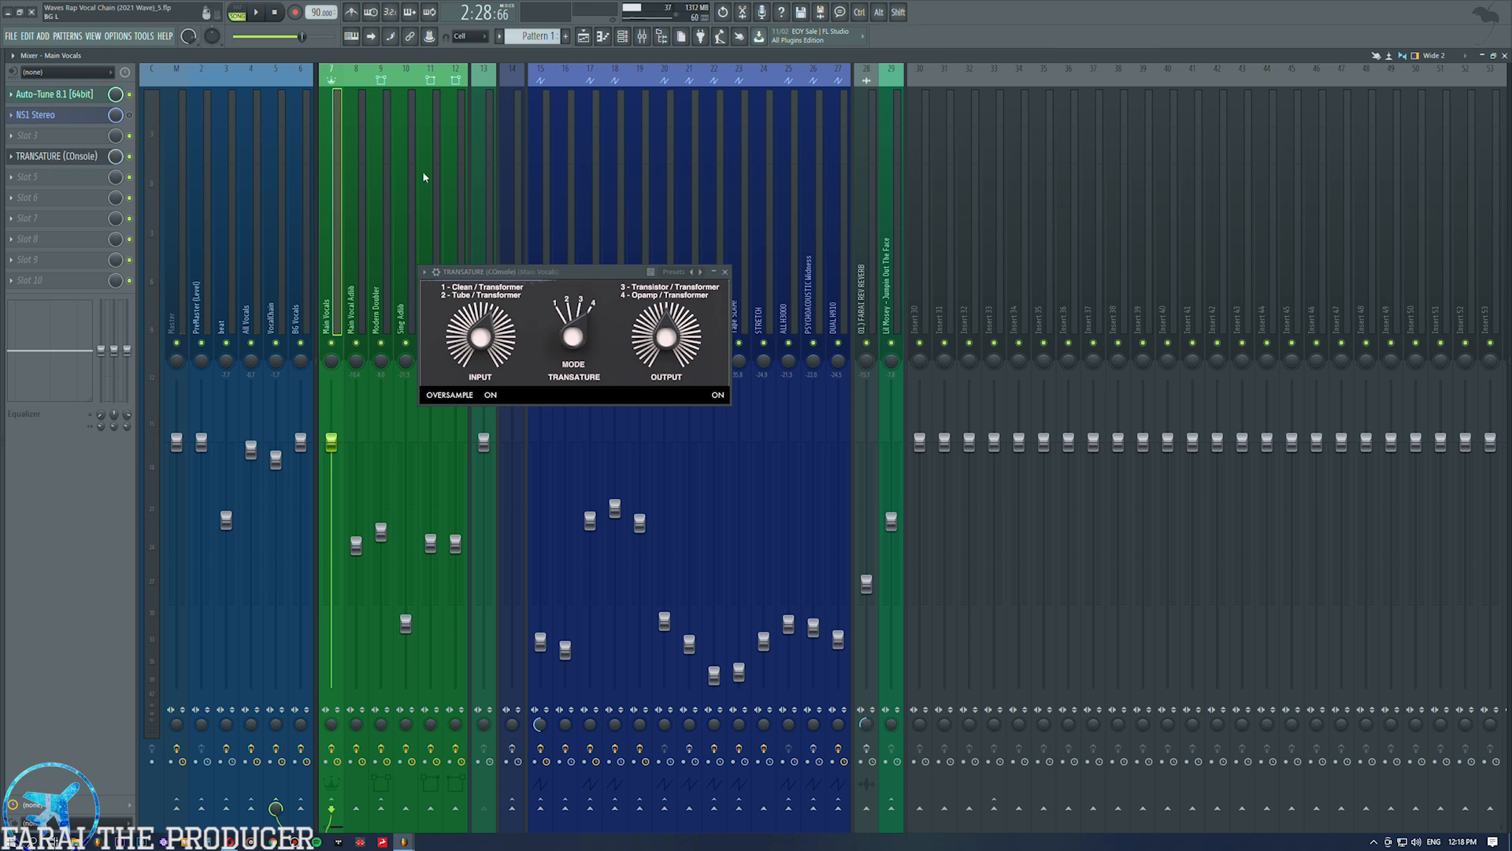
Correct the capitalization in the slot 4 plugin name so it reads "TRANSATURE (Console)".
key("F2")
key("Left")
key("Right")
key("Right")
key("Right")
key("Right")
key("Right")
key("Right")
key("Right")
key("Right")
key("Right")
key("Right")
key("Right")
key("Right")
key("Right")
key("Right")
key("BackSpace")
type("o")
key("Return")
Add the Airwindows BussColors4 plugin to the Main Vocals track ahead of TRANSATURE, placing its window beside the TRANSATURE window.
left_click(55, 178)
mouse_move(56, 187)
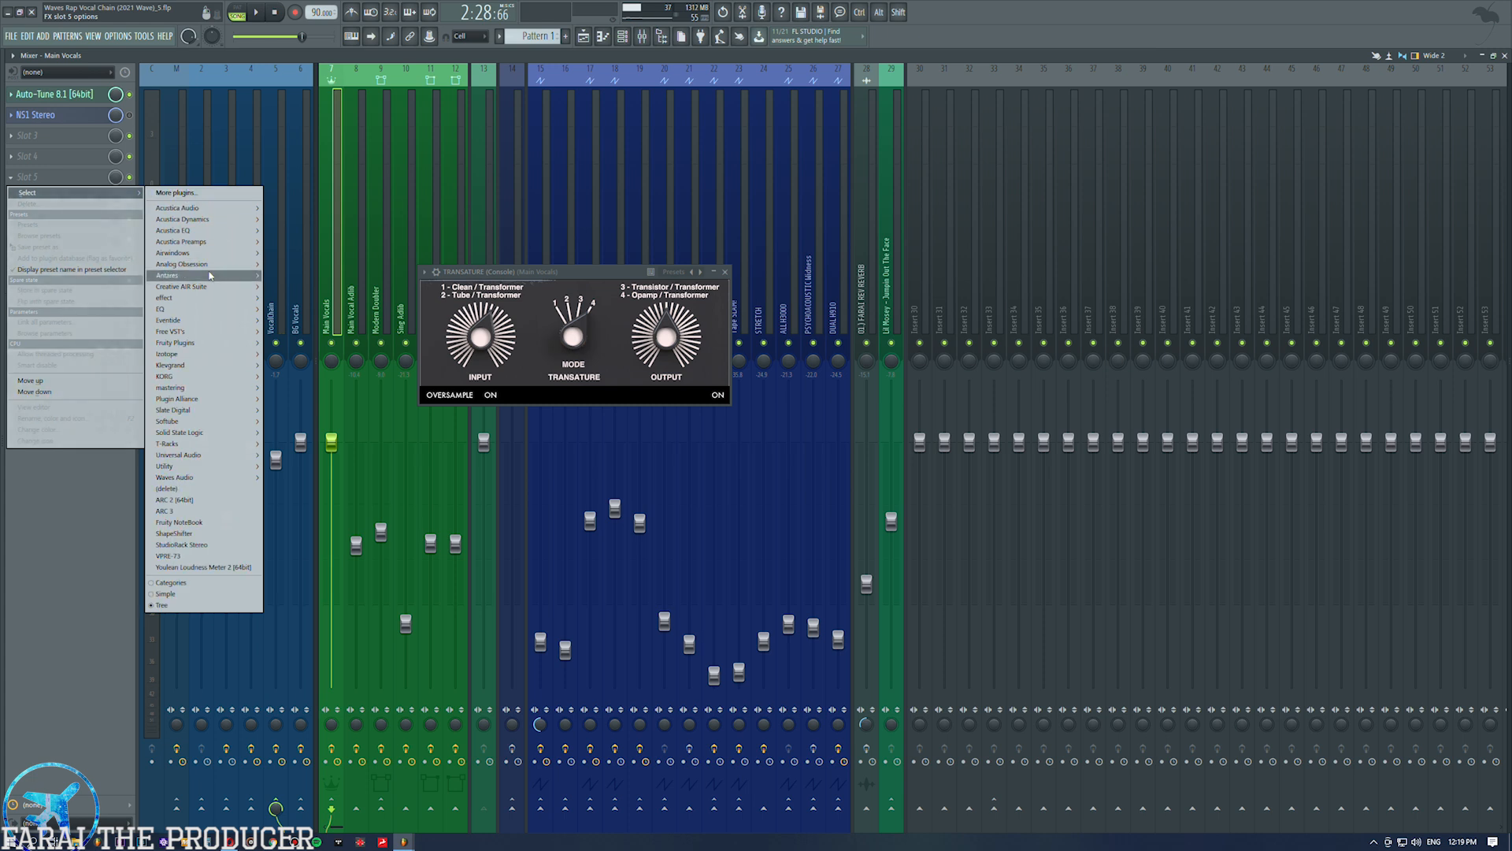
mouse_move(175, 253)
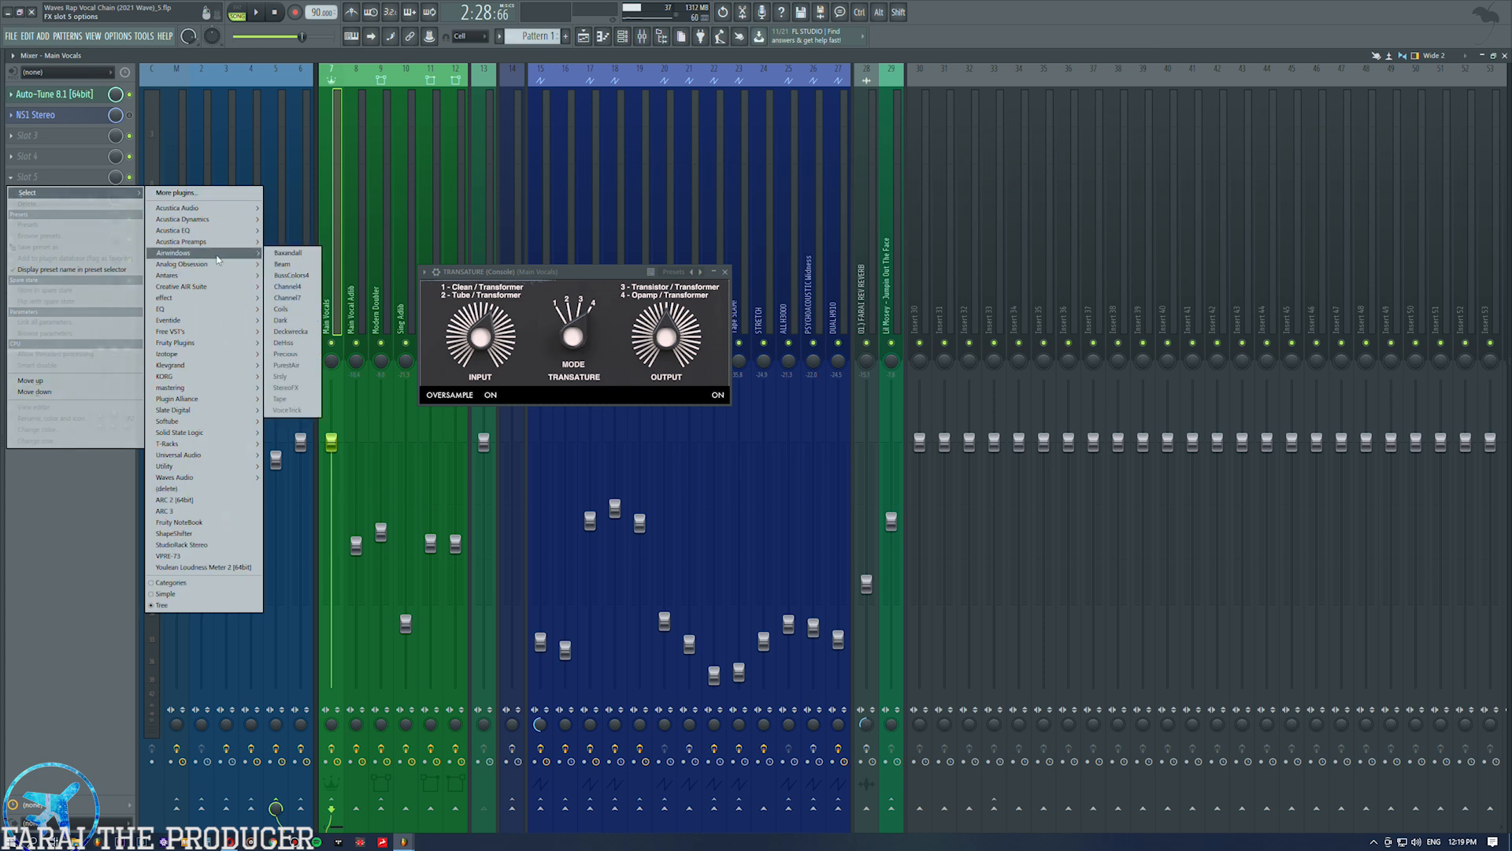
left_click(291, 276)
left_click_drag(138, 140, 784, 260)
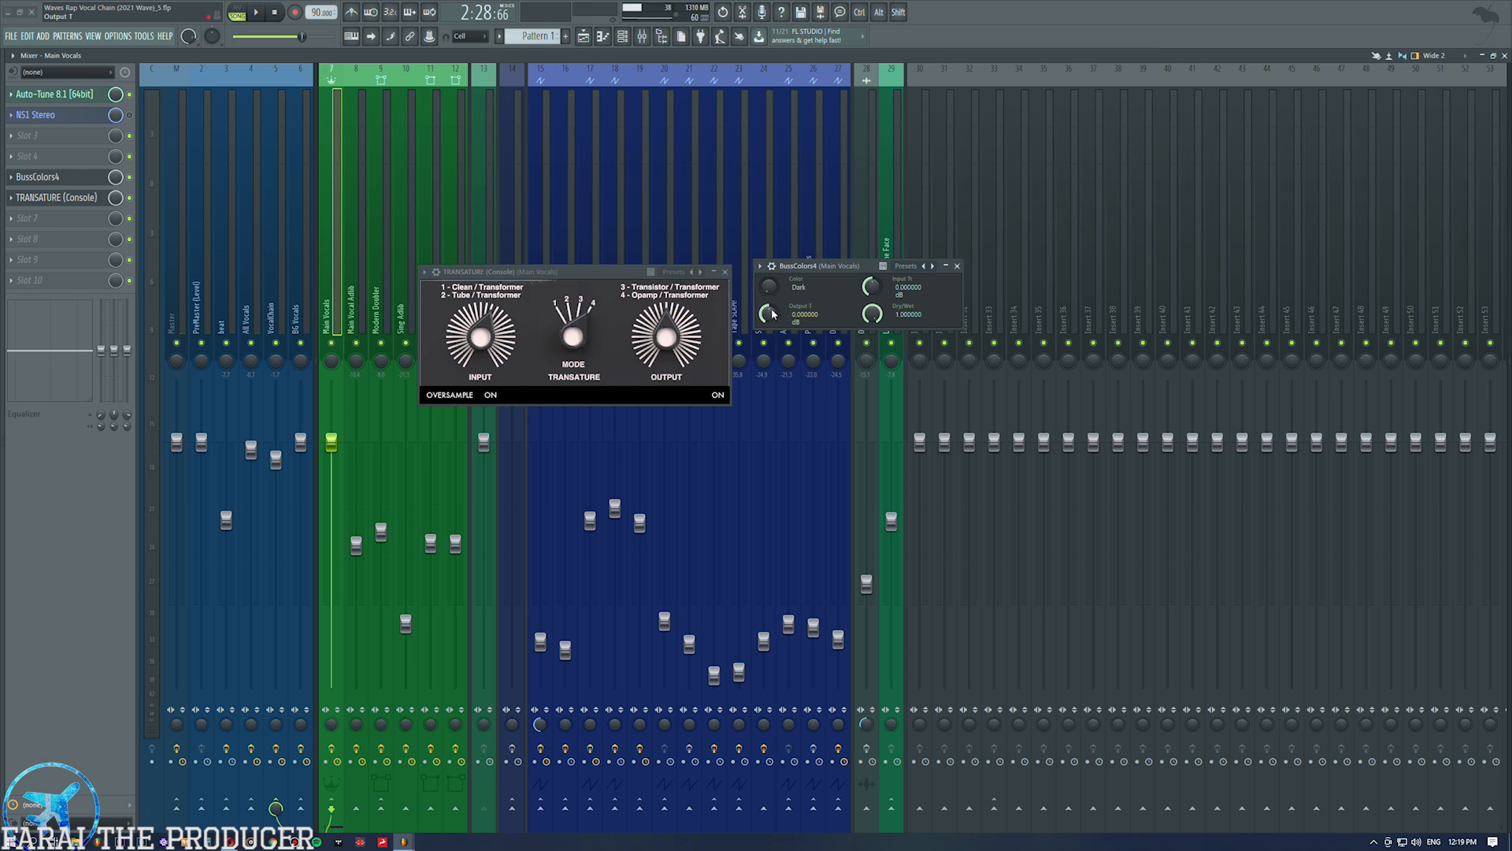
Tune BussColors4 during playback, setting the color to Vibe, input trim to 2.25 dB and output trim to about -2.34 dB.
left_click_drag(772, 291, 775, 304)
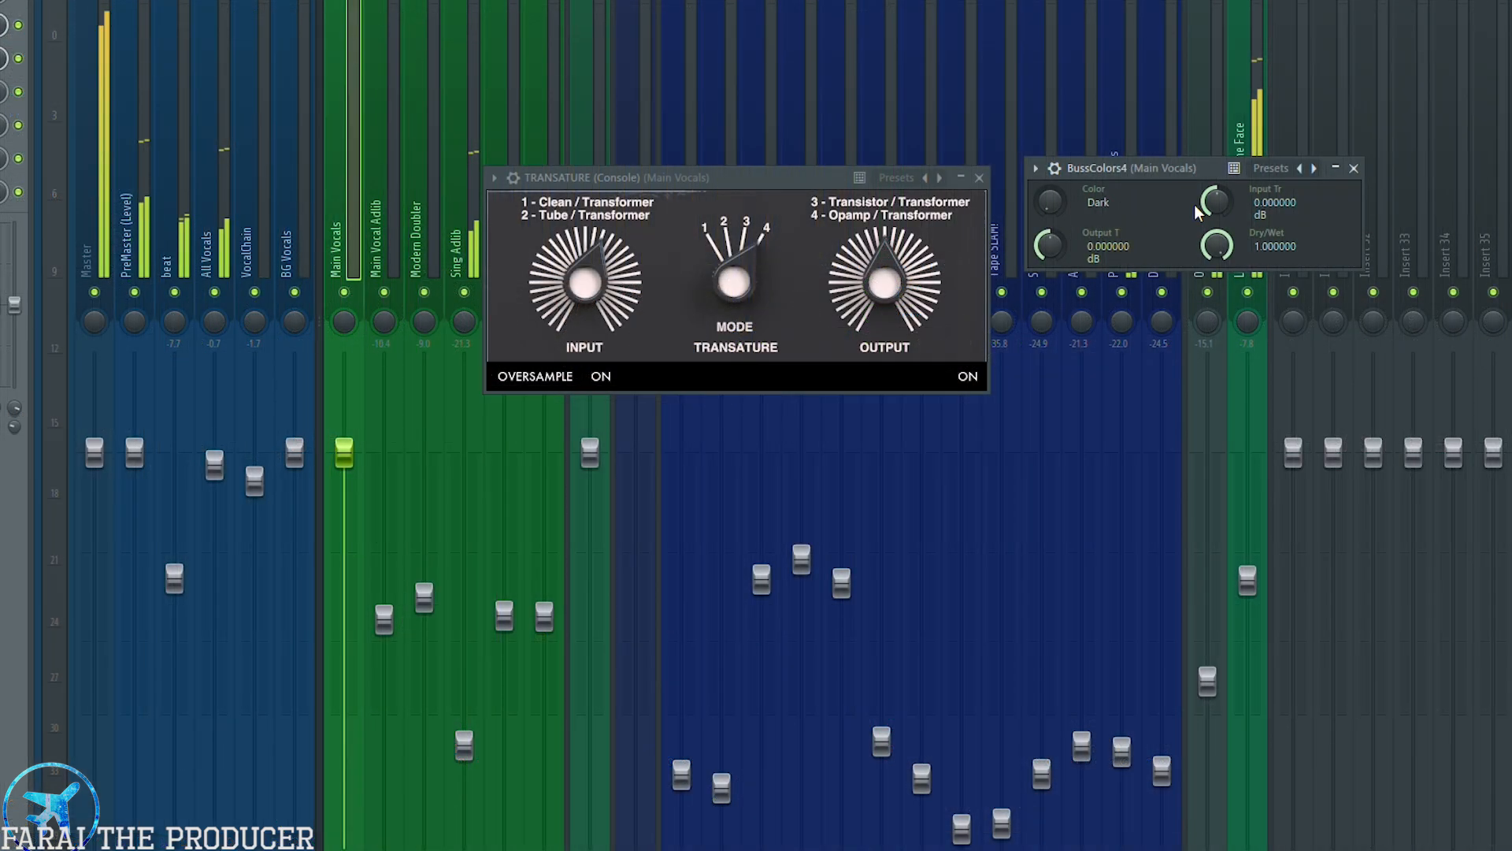
left_click_drag(1216, 204, 1216, 187)
left_click_drag(1027, 253, 1053, 189)
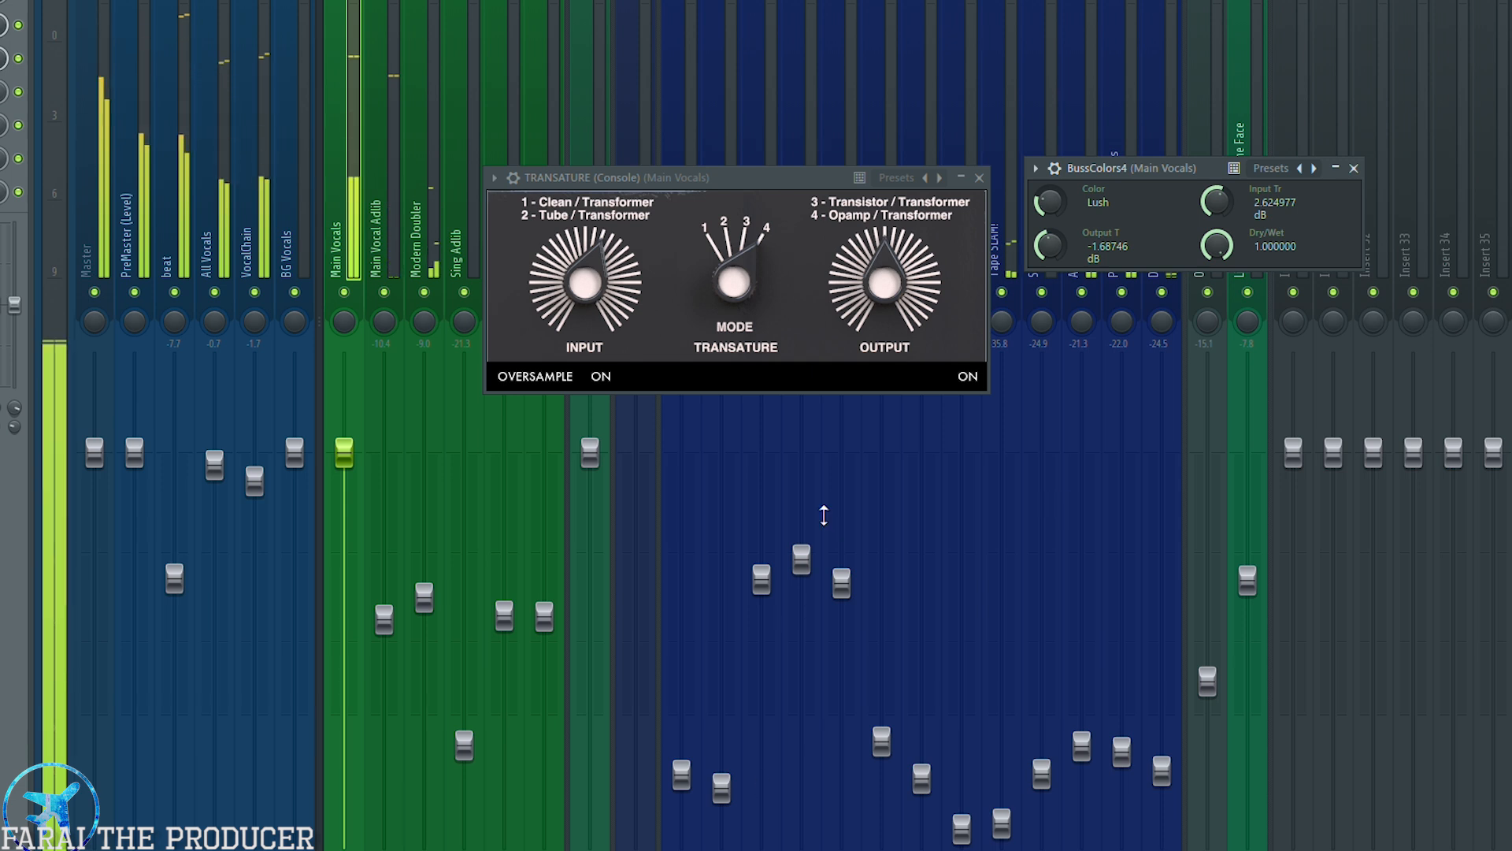
left_click_drag(1142, 168, 1145, 150)
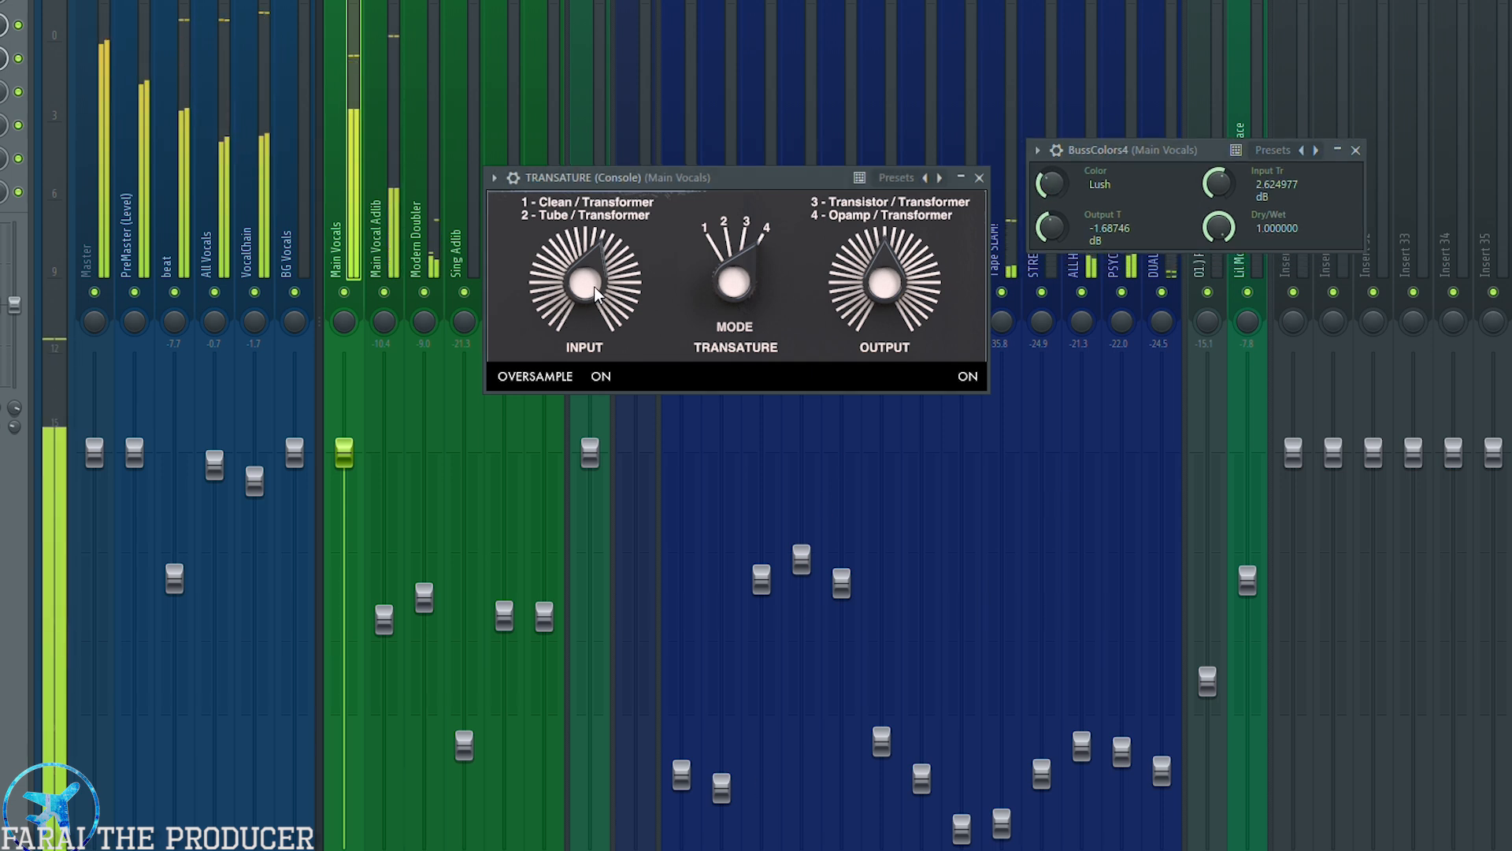
left_click_drag(590, 285, 590, 290)
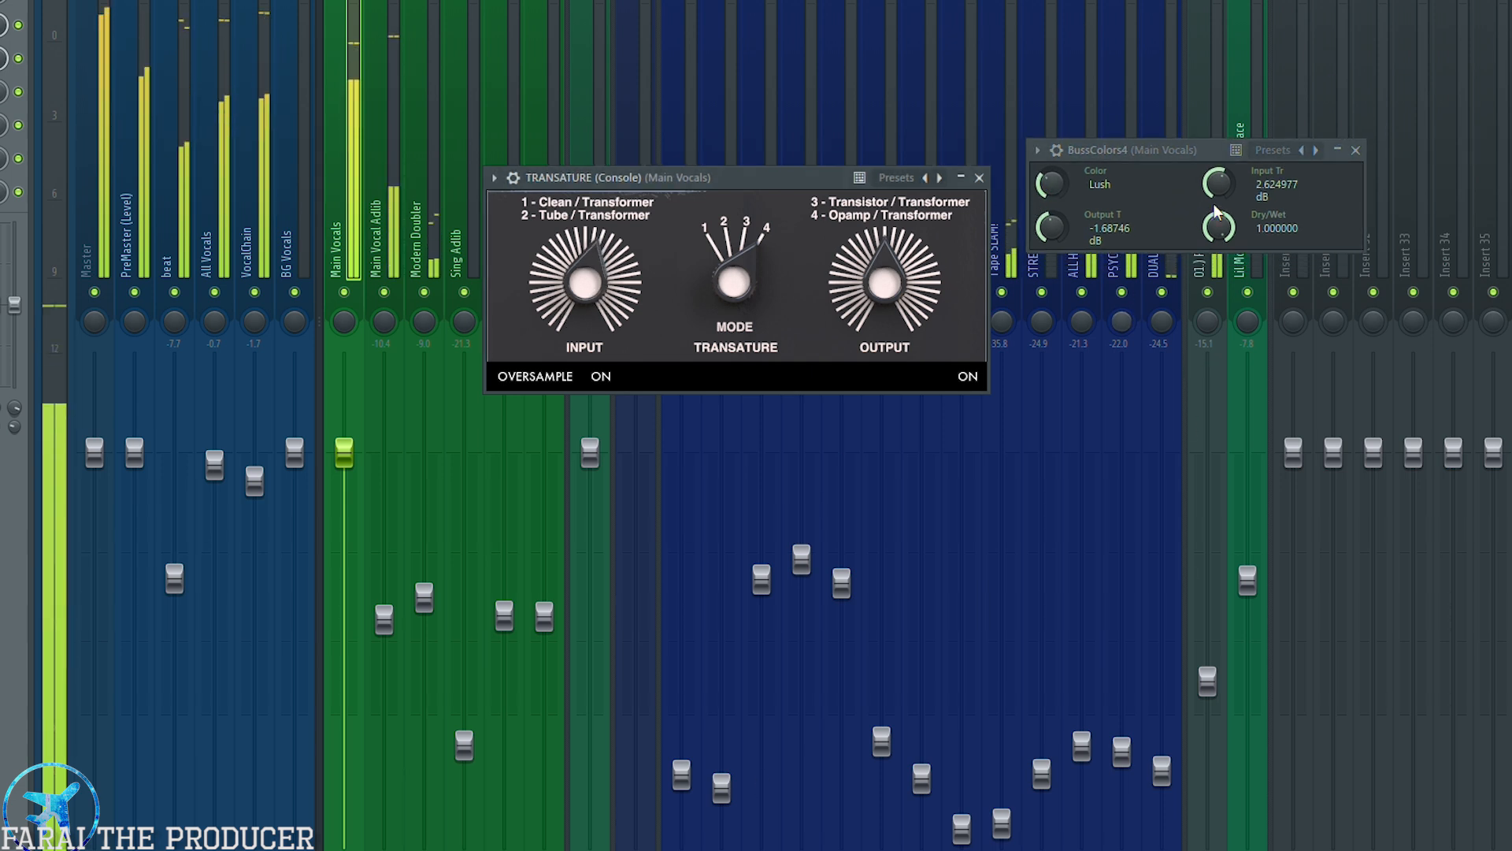
left_click_drag(1218, 184, 1218, 193)
left_click_drag(1047, 226, 1047, 189)
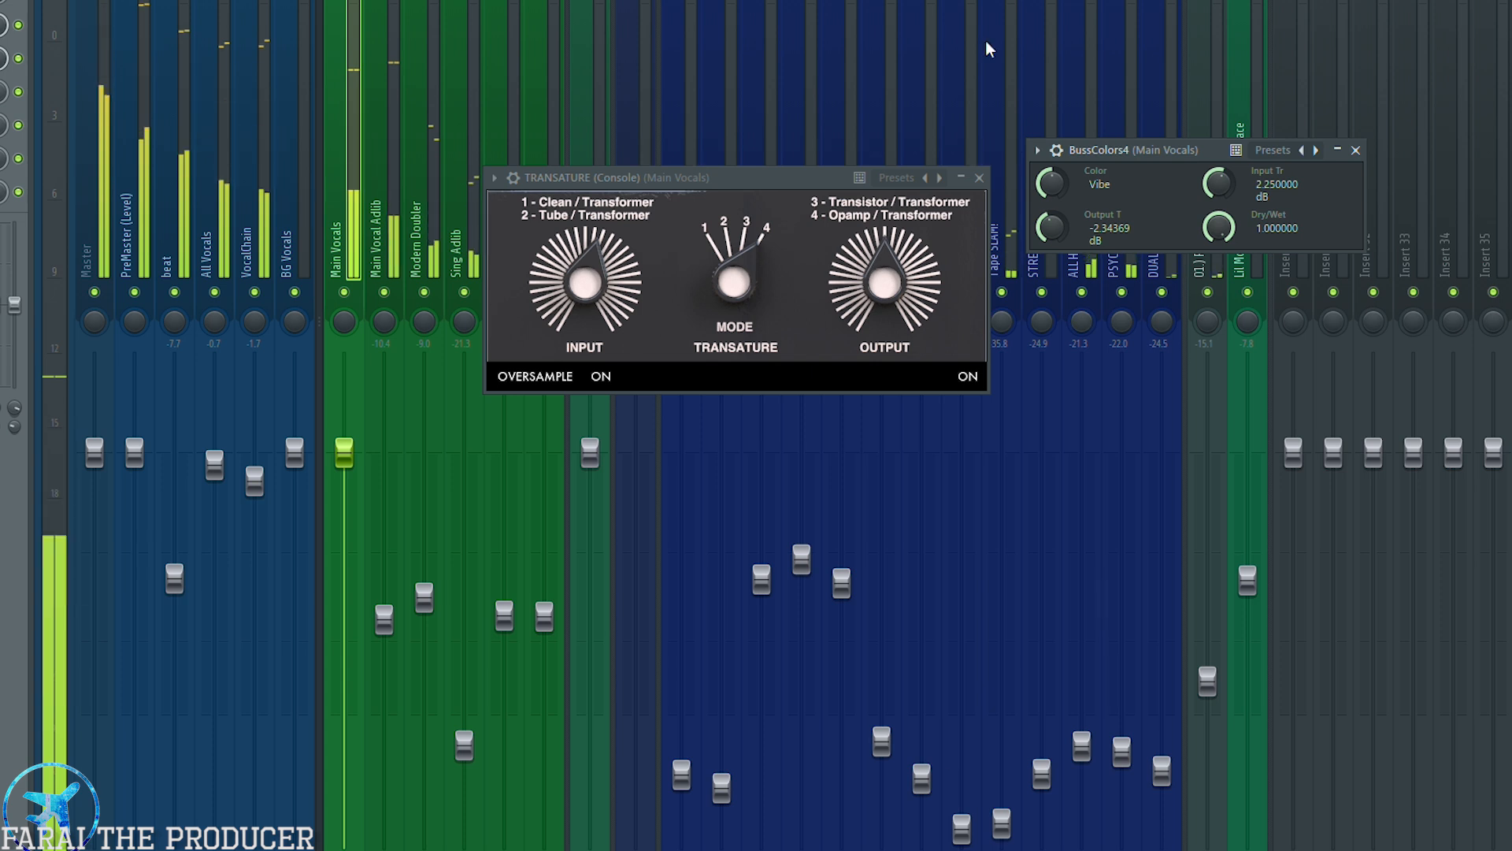
Retune BussColors4, setting the color to Dark, input trim to 2.8125 dB and output trim to about -3.09 dB.
left_click_drag(1048, 185, 1048, 175)
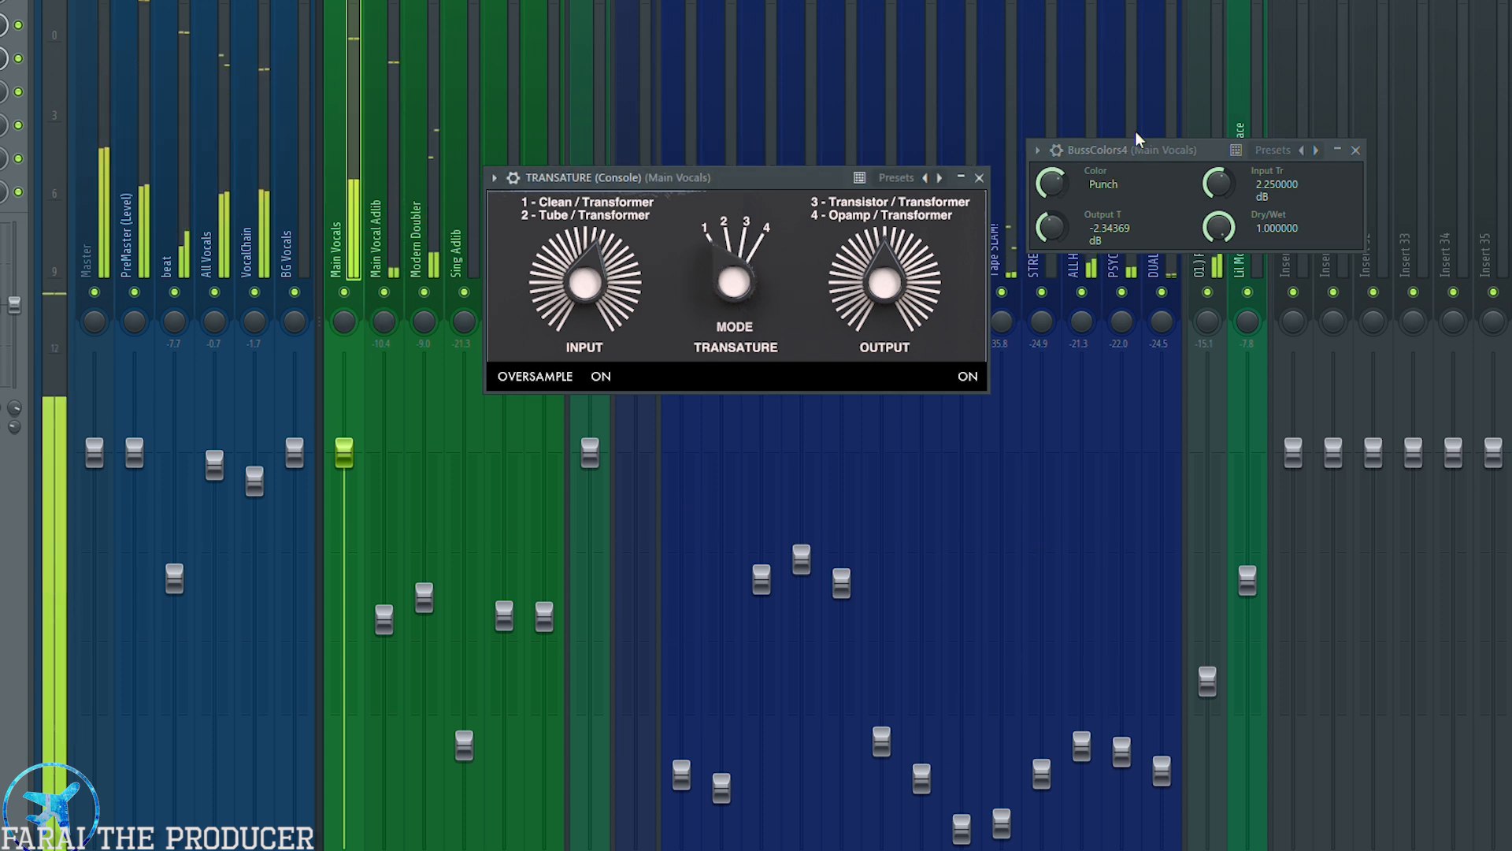
left_click_drag(1052, 187, 1053, 236)
left_click_drag(1221, 189, 1221, 183)
left_click_drag(1052, 230, 1052, 237)
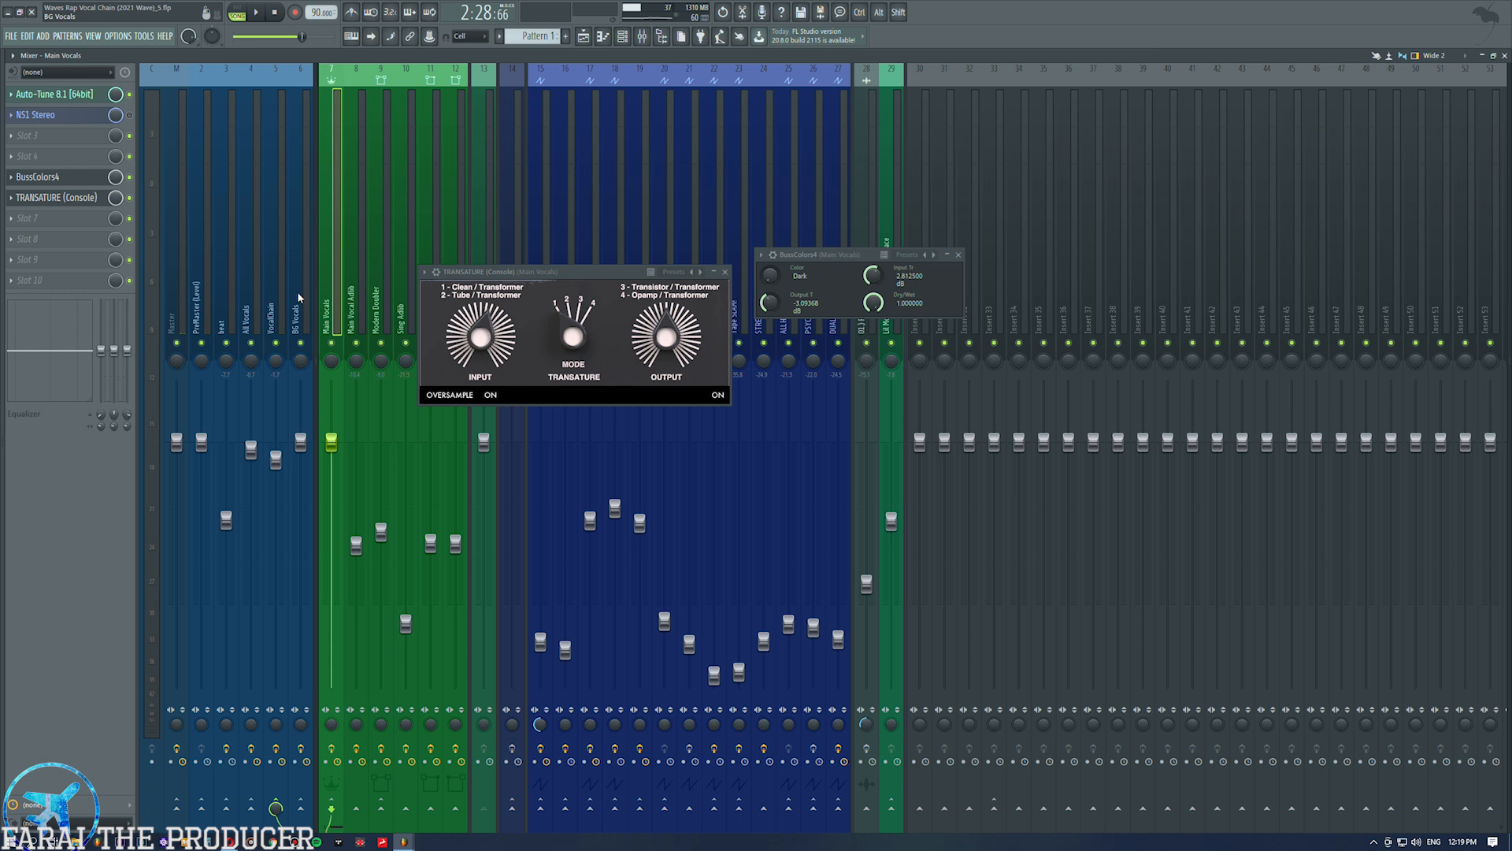
Place the BussColors4 window just above TRANSATURE and toggle both plugin windows closed and open again.
left_click_drag(812, 256, 536, 191)
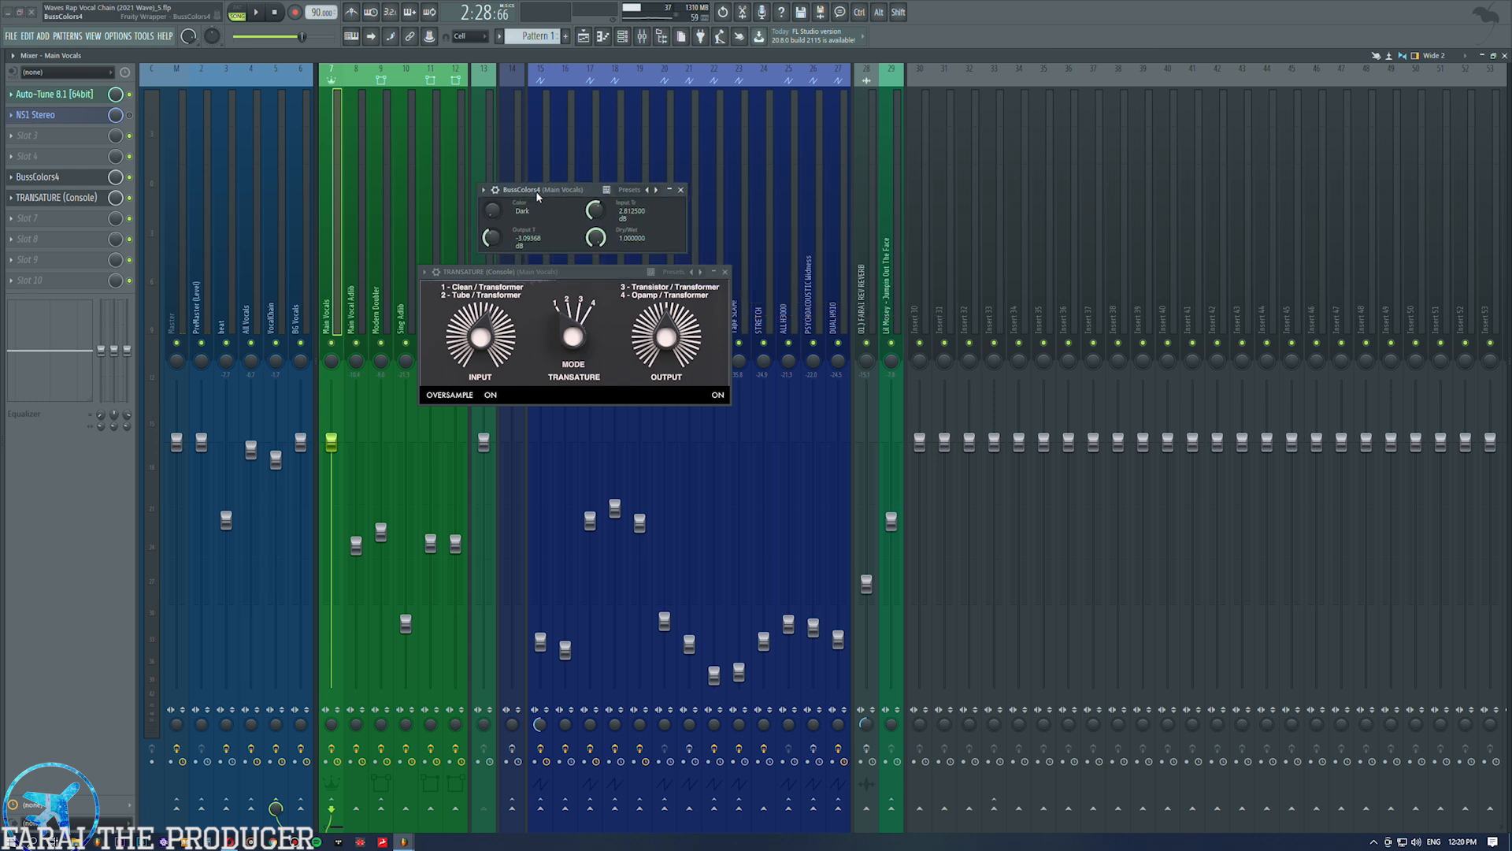
left_click_drag(537, 194, 527, 205)
left_click(541, 272)
left_click(535, 201)
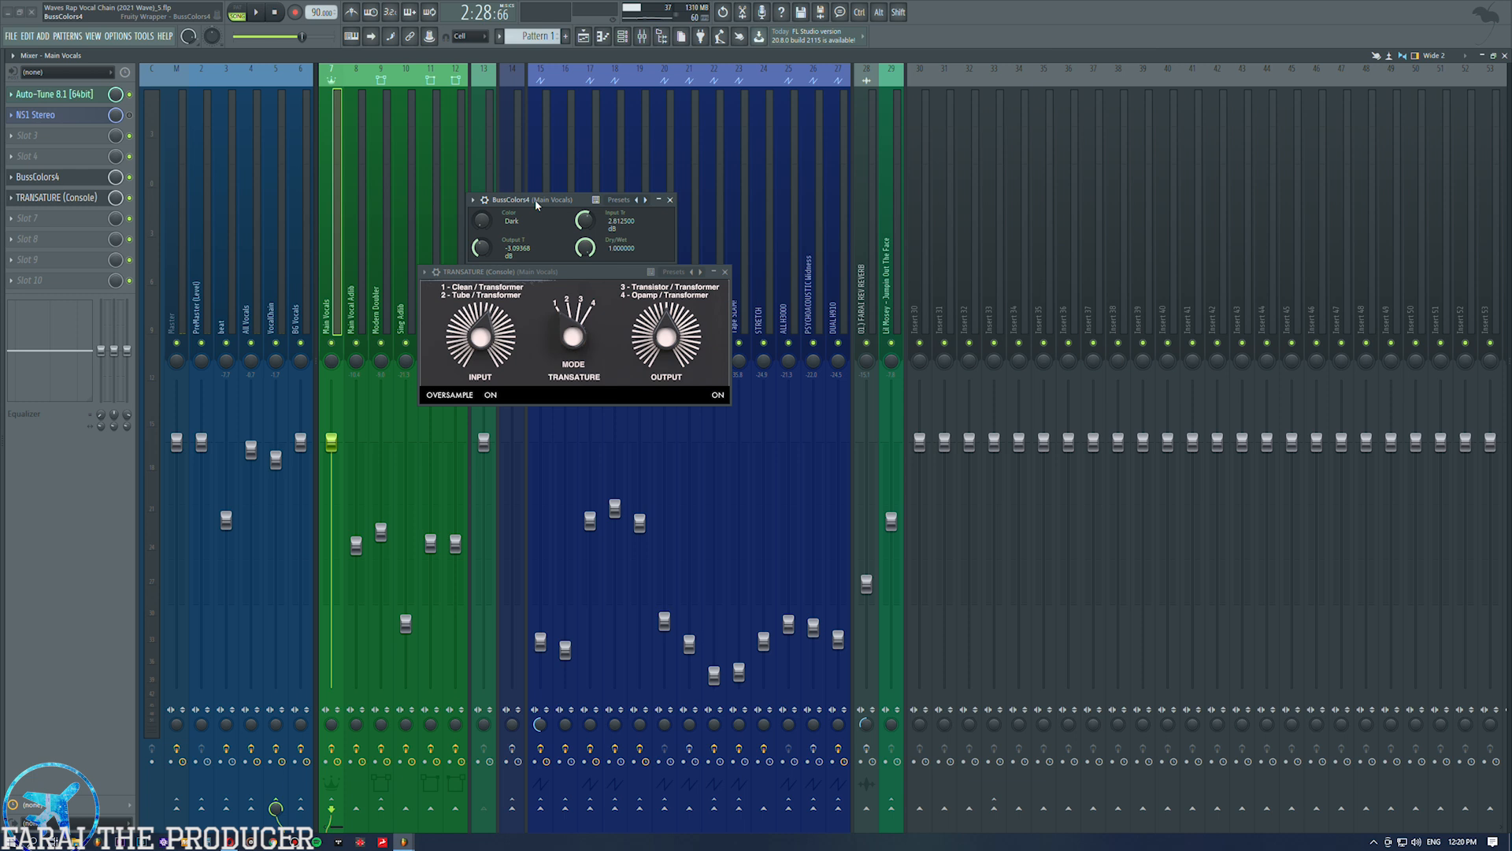
left_click(33, 182)
left_click(33, 182)
left_click(32, 198)
left_click(31, 198)
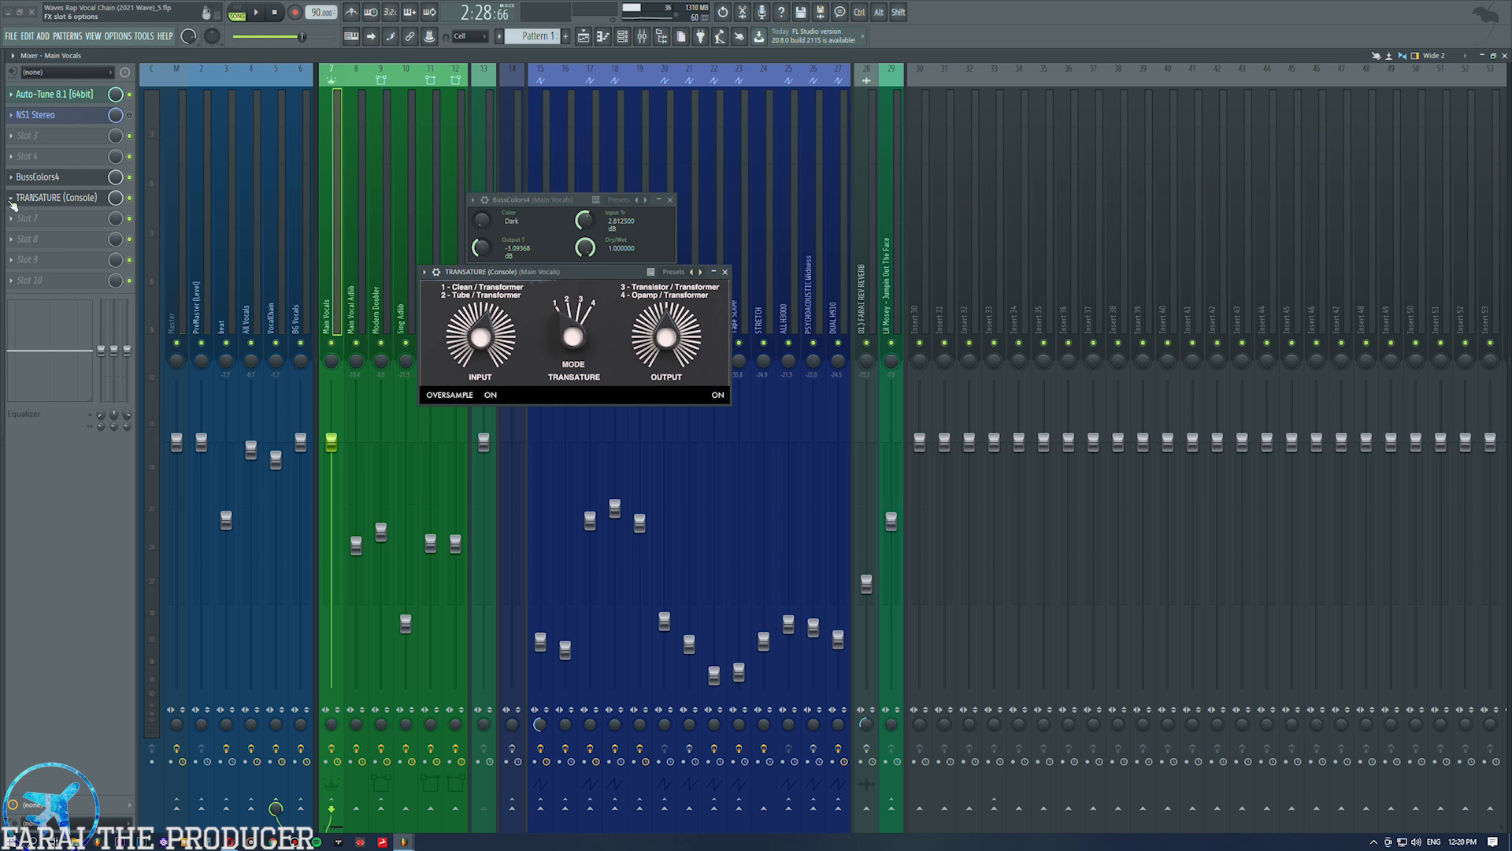
Delete TRANSATURE and BussColors4 from the Main Vocals track.
left_click(6, 203)
left_click(26, 225)
left_click(11, 183)
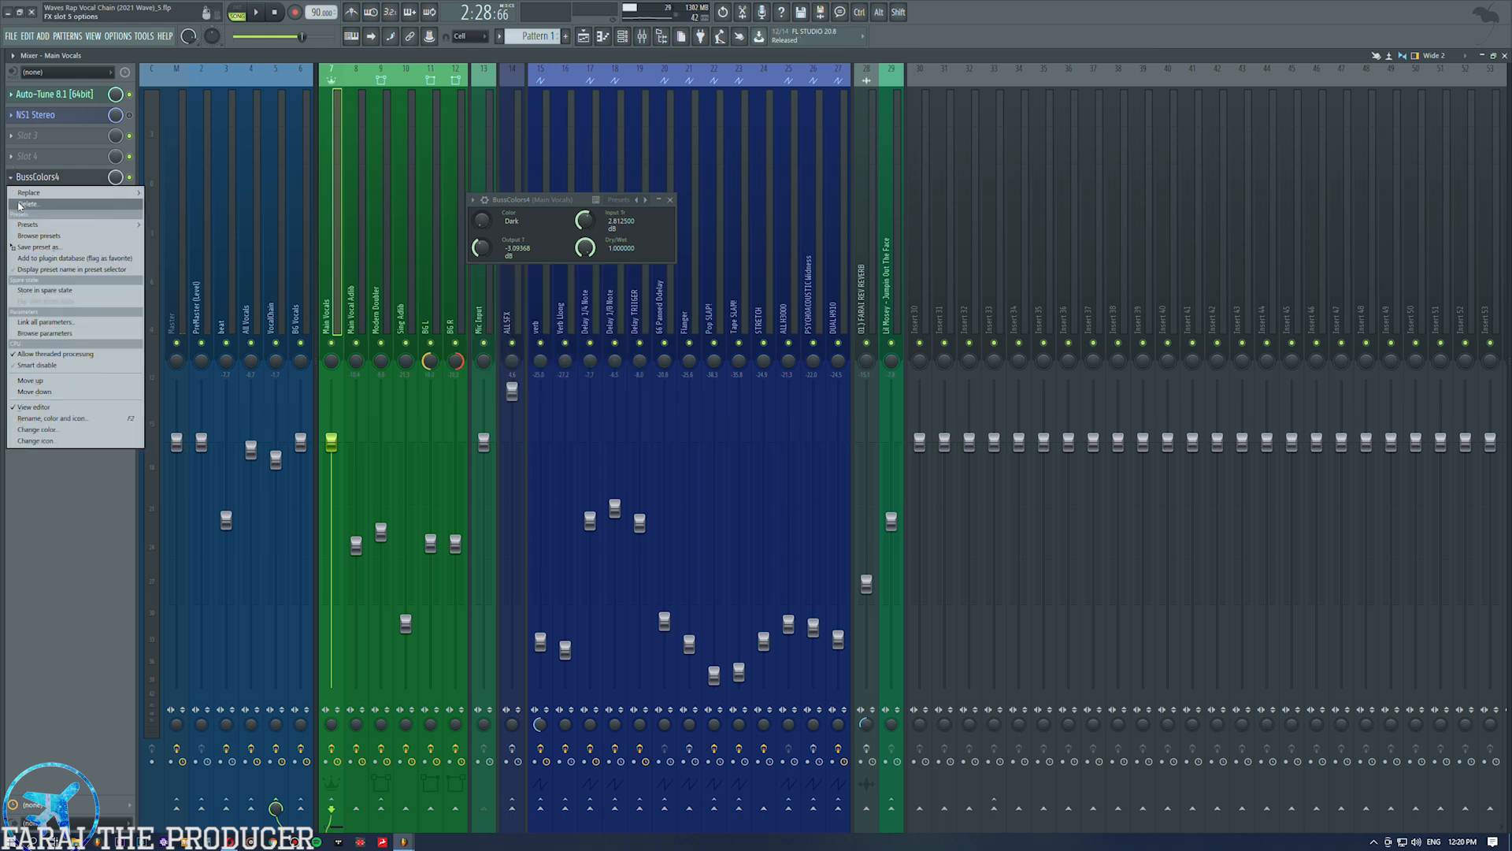
left_click(28, 205)
Open SSLChannel from the StudioRack Stereo rack on the VocalChain track and place its window beside the rack.
left_click(280, 230)
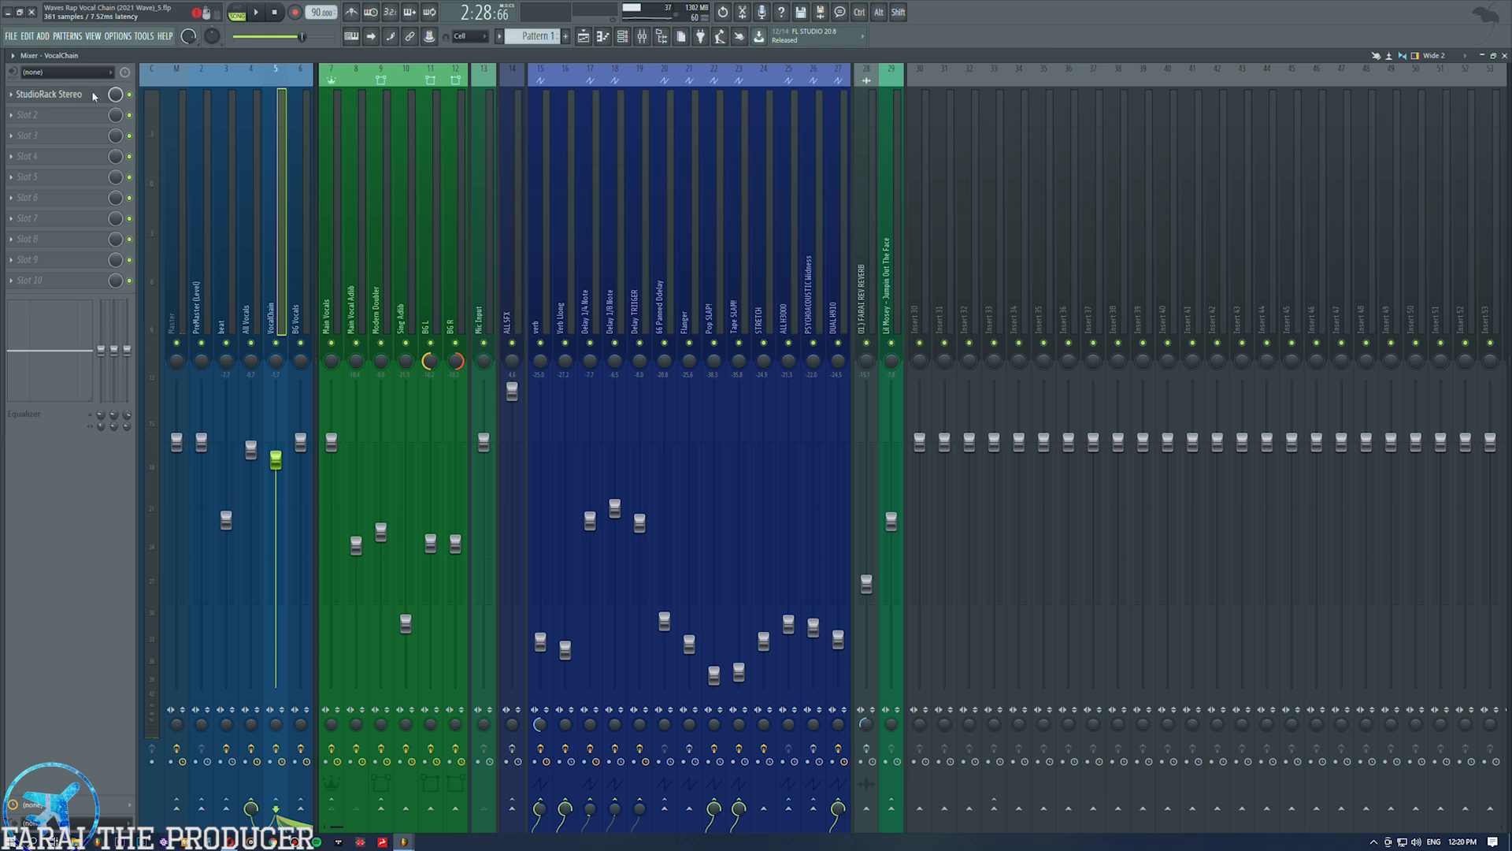
left_click(48, 94)
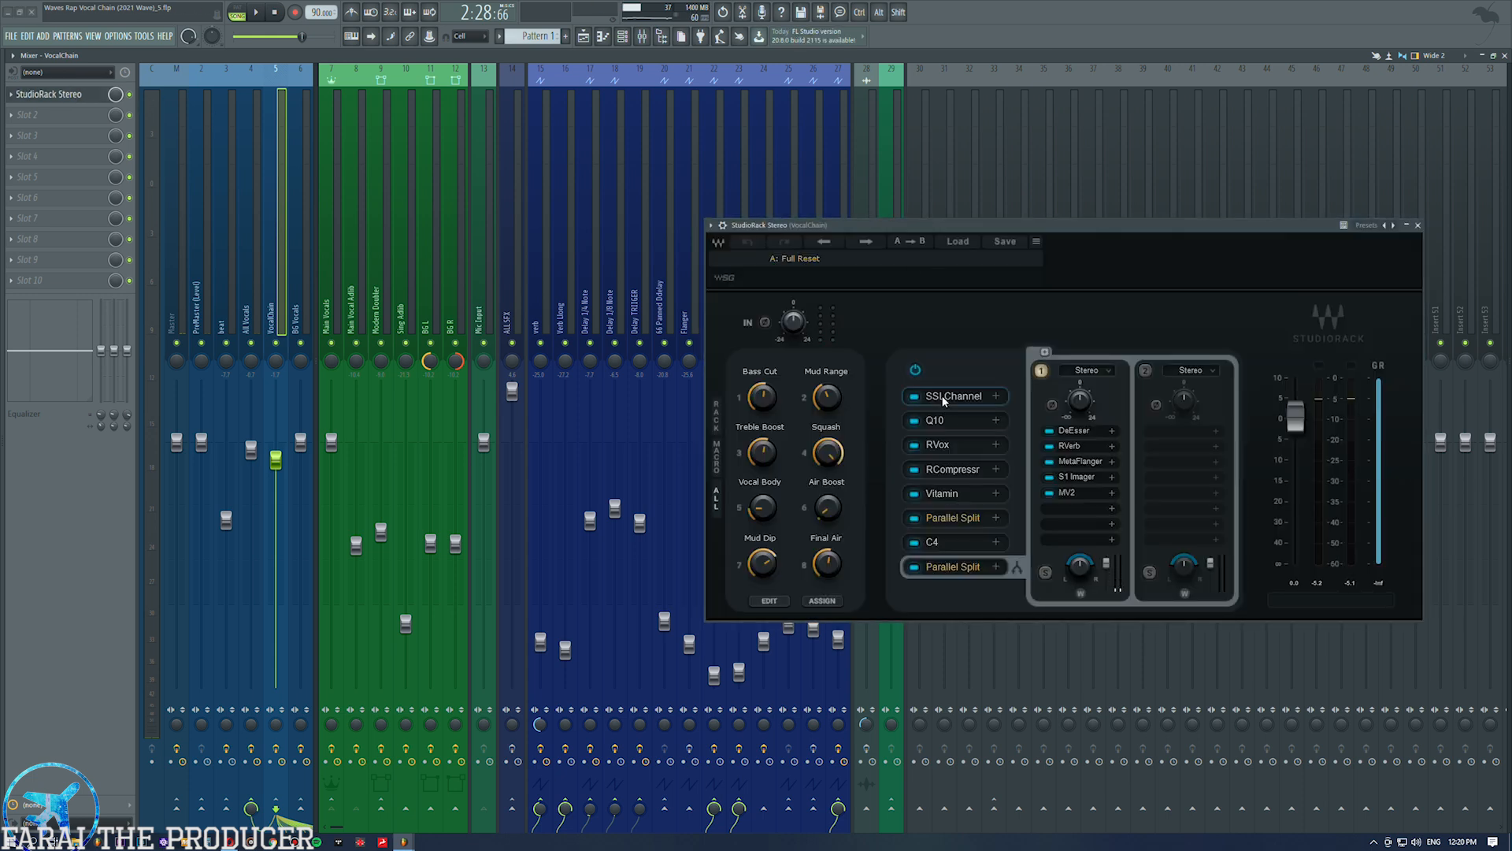
left_click(942, 398)
left_click_drag(609, 245, 564, 218)
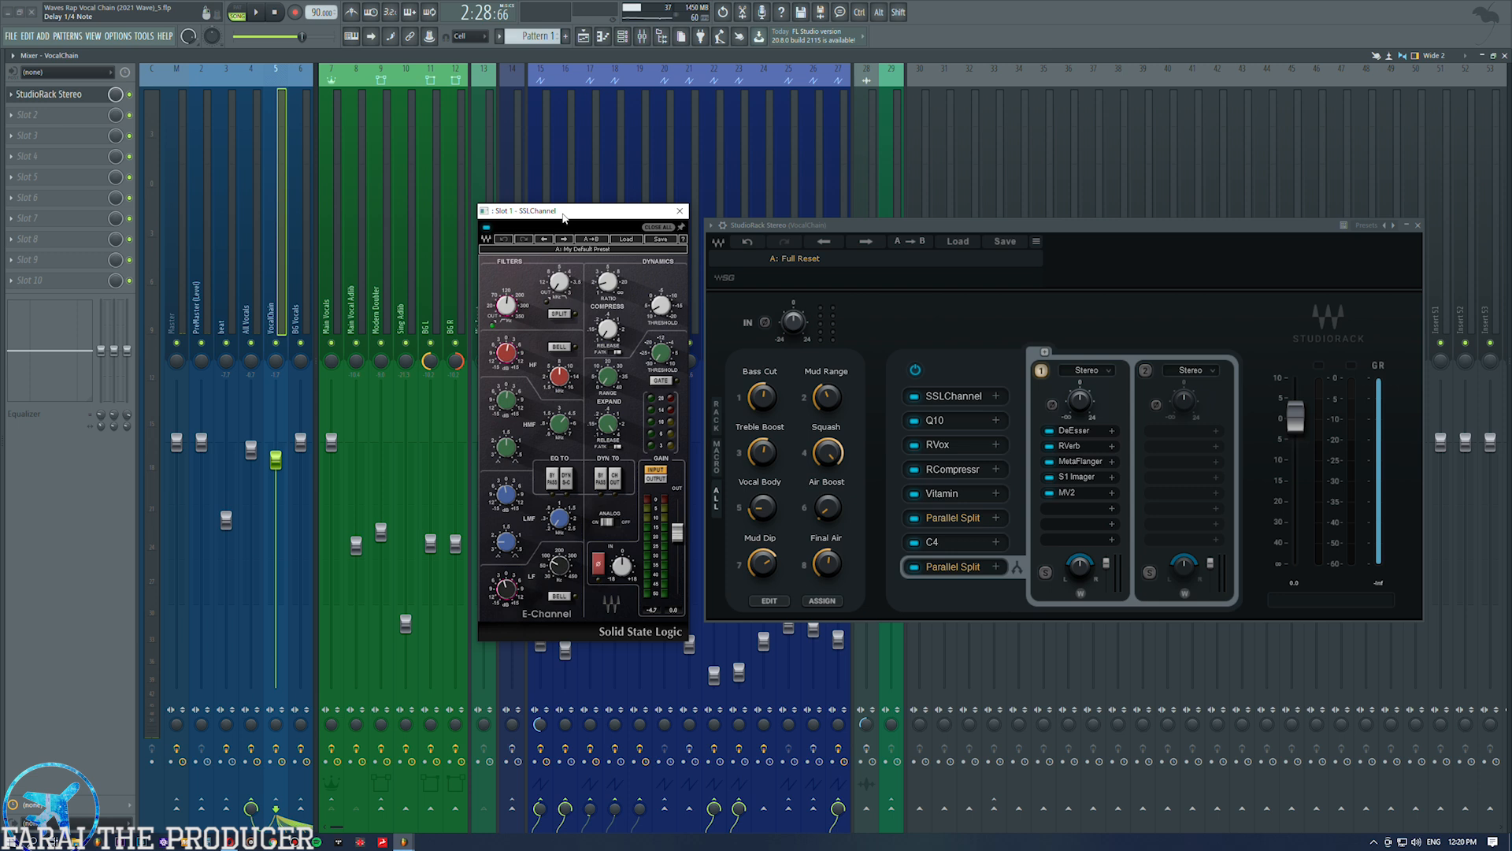
mouse_move(564, 219)
left_mouse_down()
mouse_move(564, 192)
mouse_move(564, 211)
left_mouse_up()
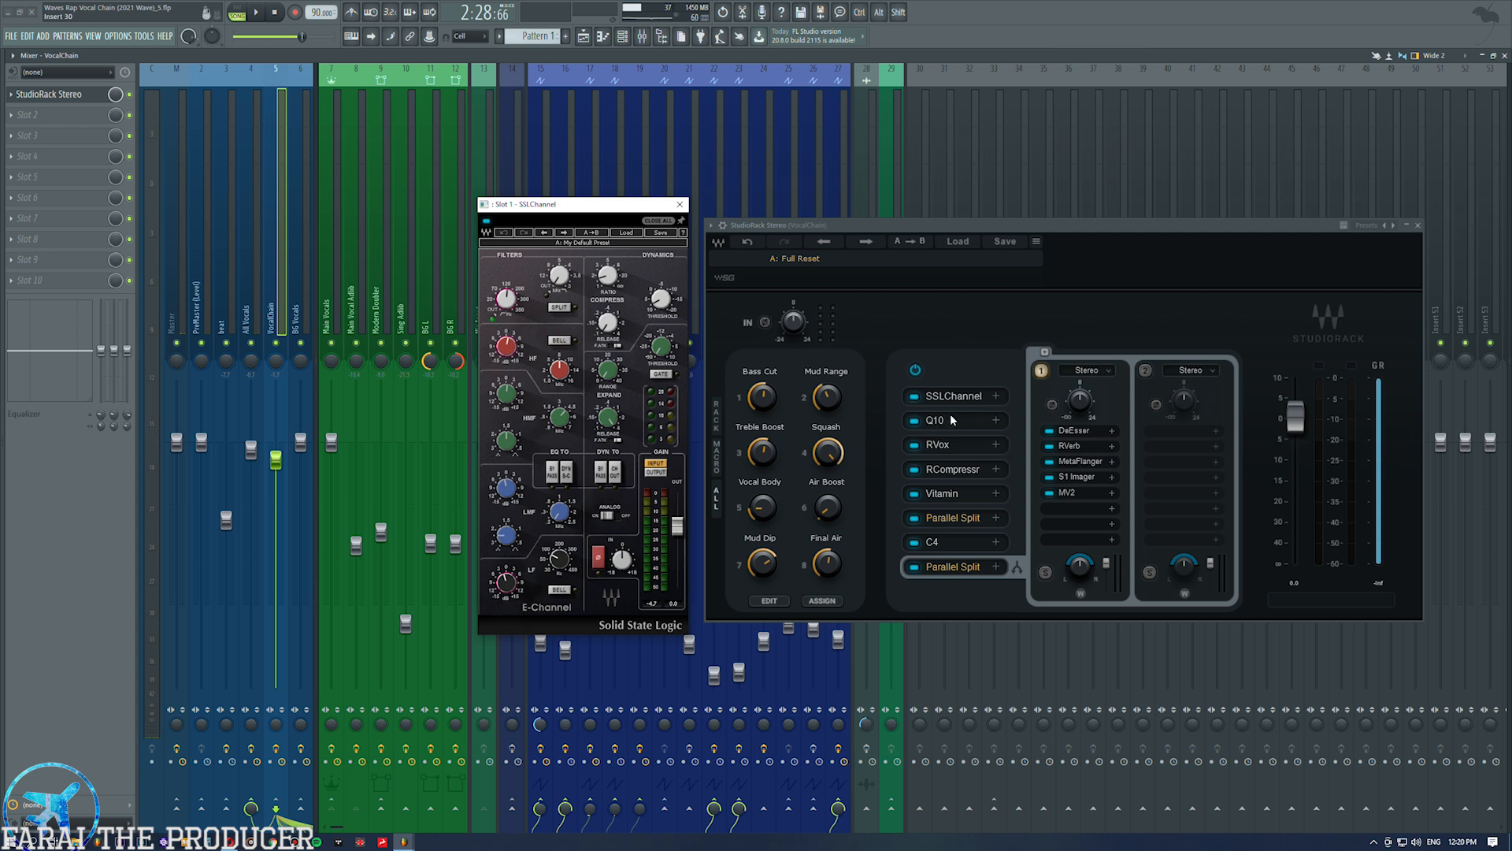
left_click_drag(617, 210, 622, 206)
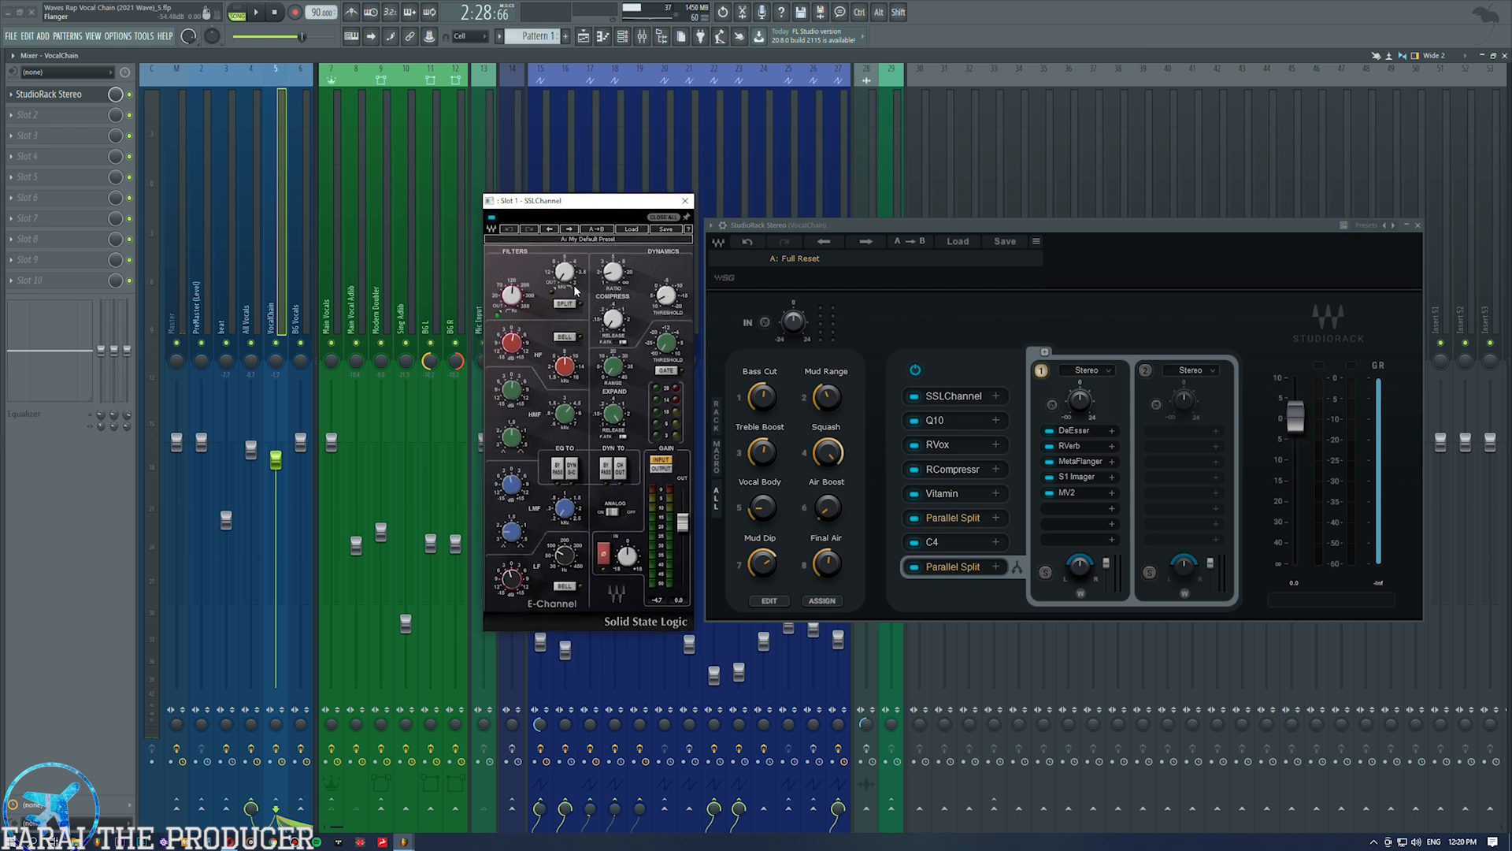
Check the SSLChannel's high-pass and low-pass filters and adjust its low-frequency band gain.
left_click(515, 297)
left_click(510, 305)
left_click(565, 272)
left_click_drag(569, 278, 565, 282)
left_click(512, 580)
left_click_drag(552, 203, 550, 207)
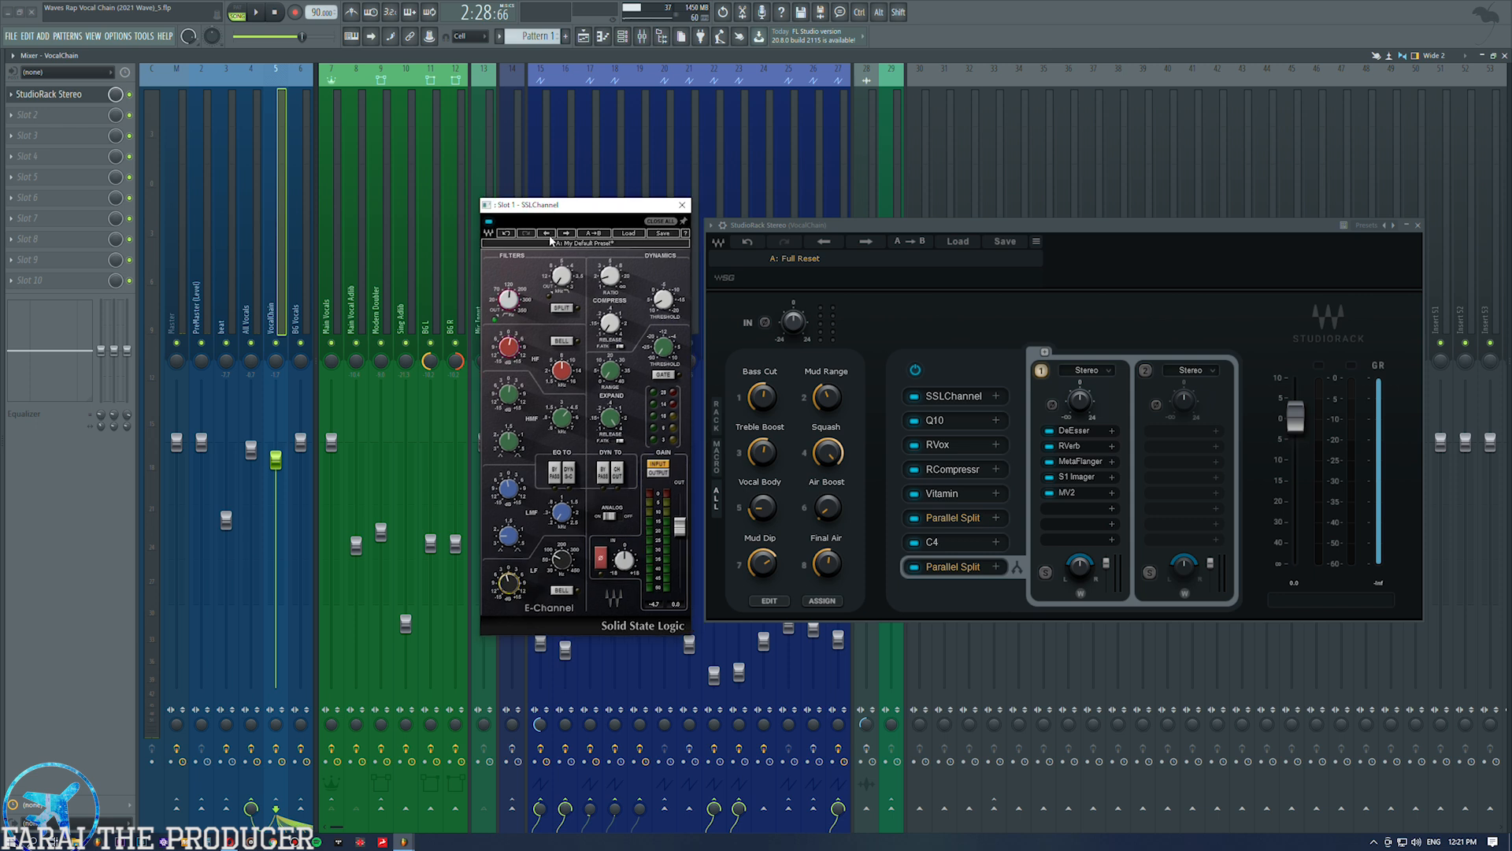
left_click(217, 261)
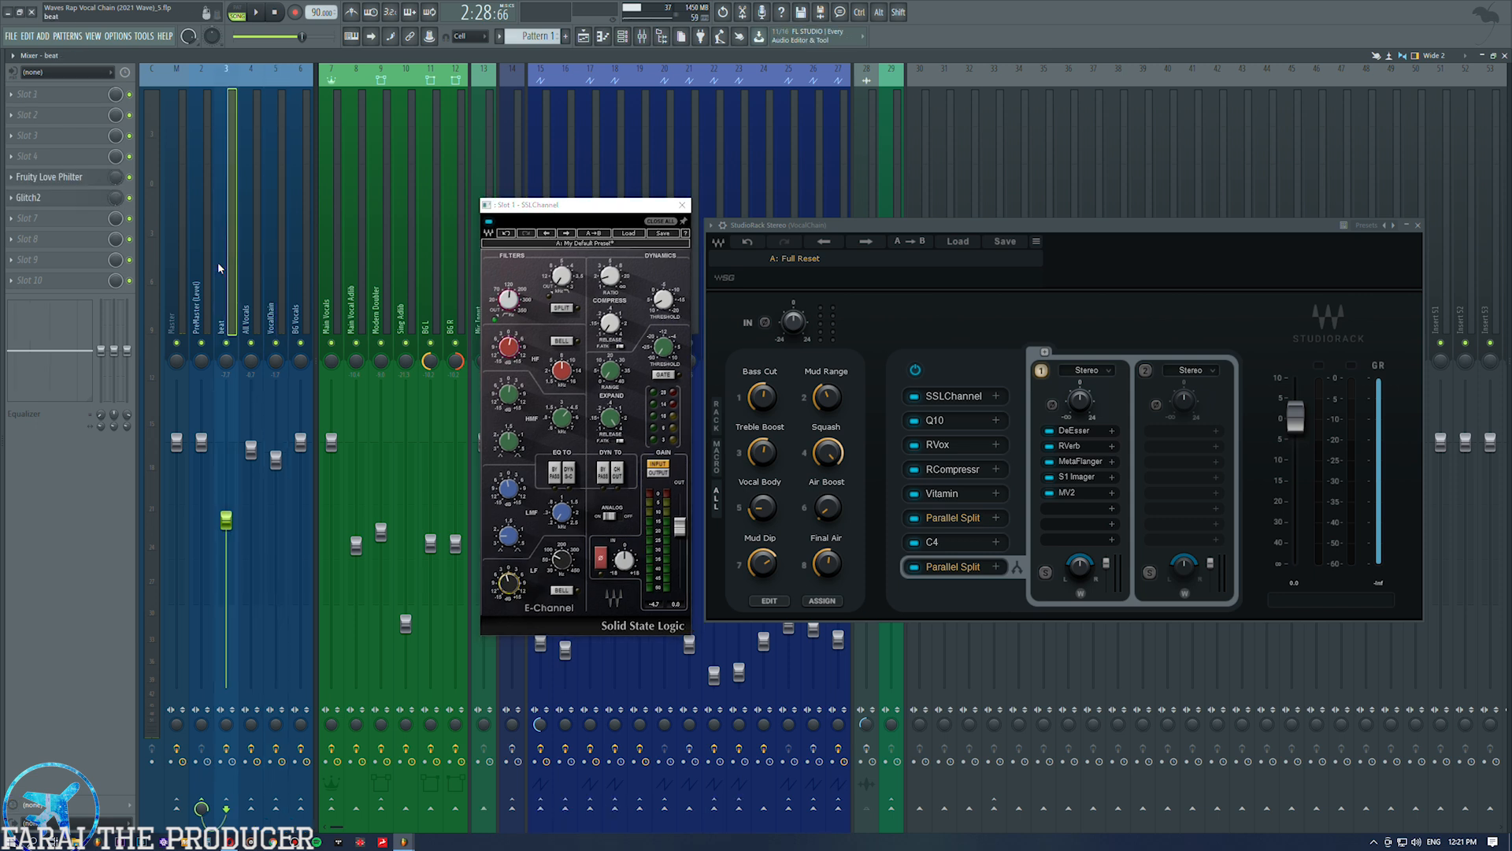
left_click(275, 273)
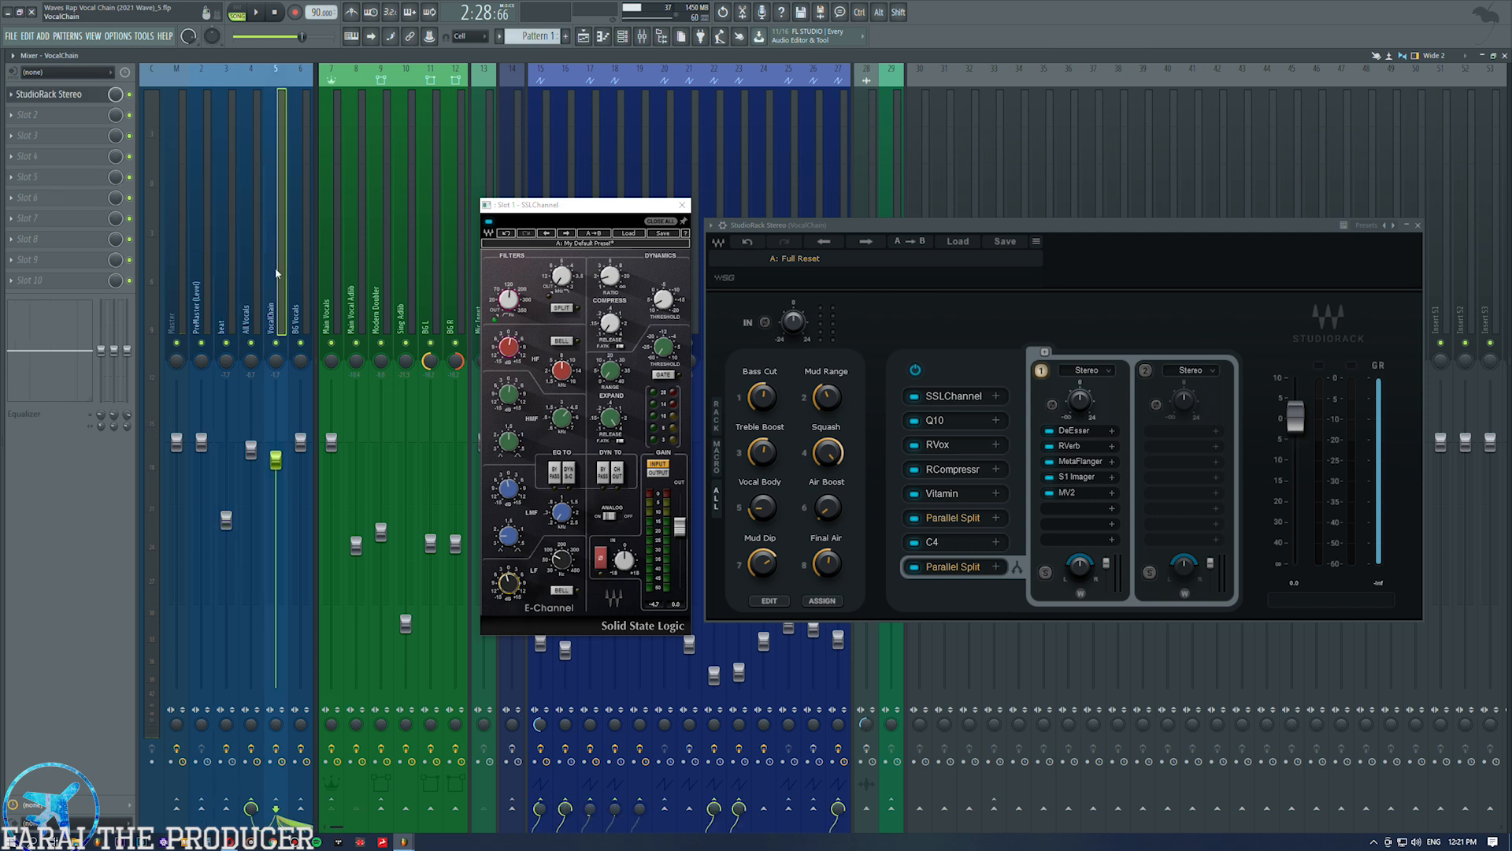